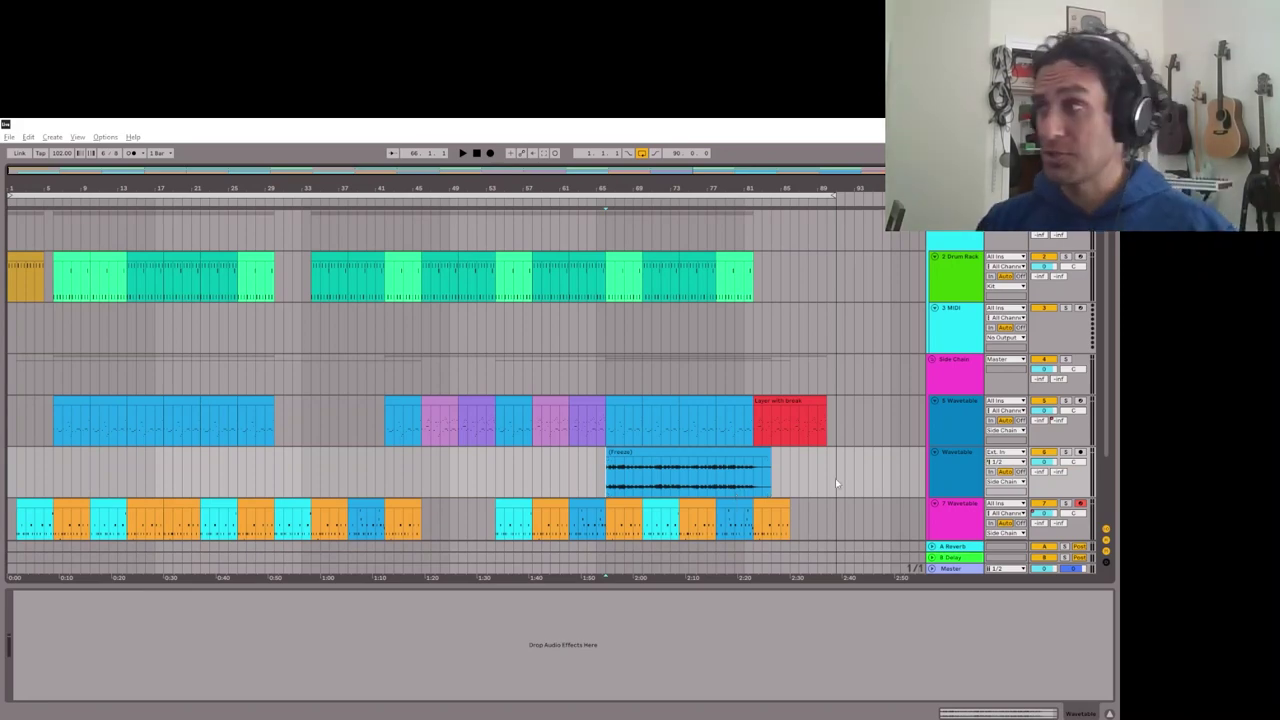
- Show the 5 Wavetable track's devices and play the song briefly to audition it
{"action": "left_click", "coordinate": [950, 415]}
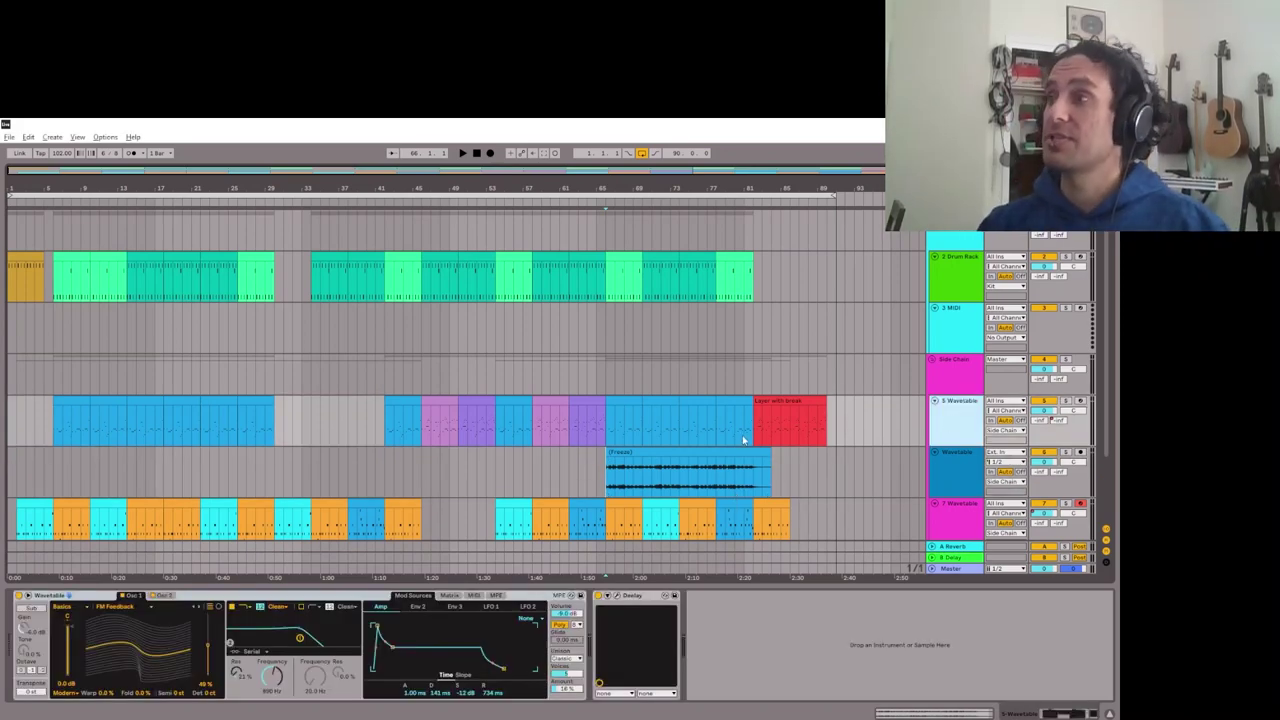
{"action": "key", "text": "space"}
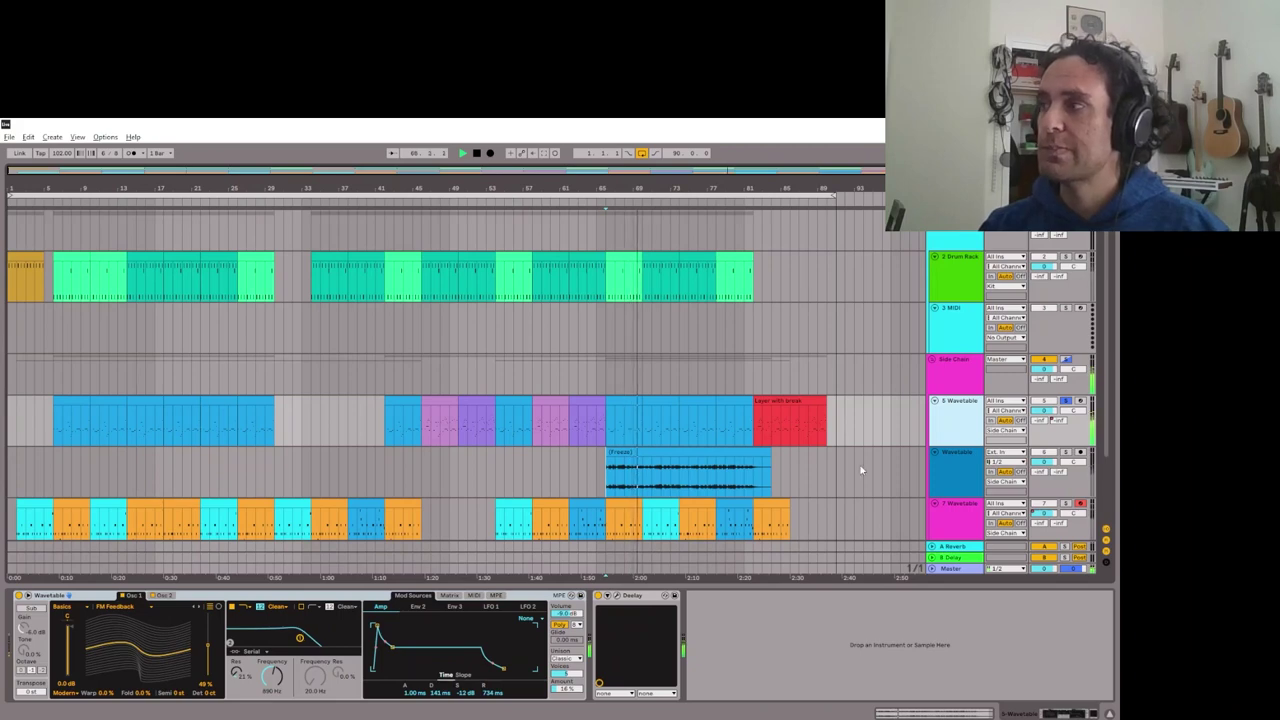
{"action": "key", "text": "space"}
- Solo the Wavetable audio track and select its Freeze clip
{"action": "left_click", "coordinate": [618, 484]}
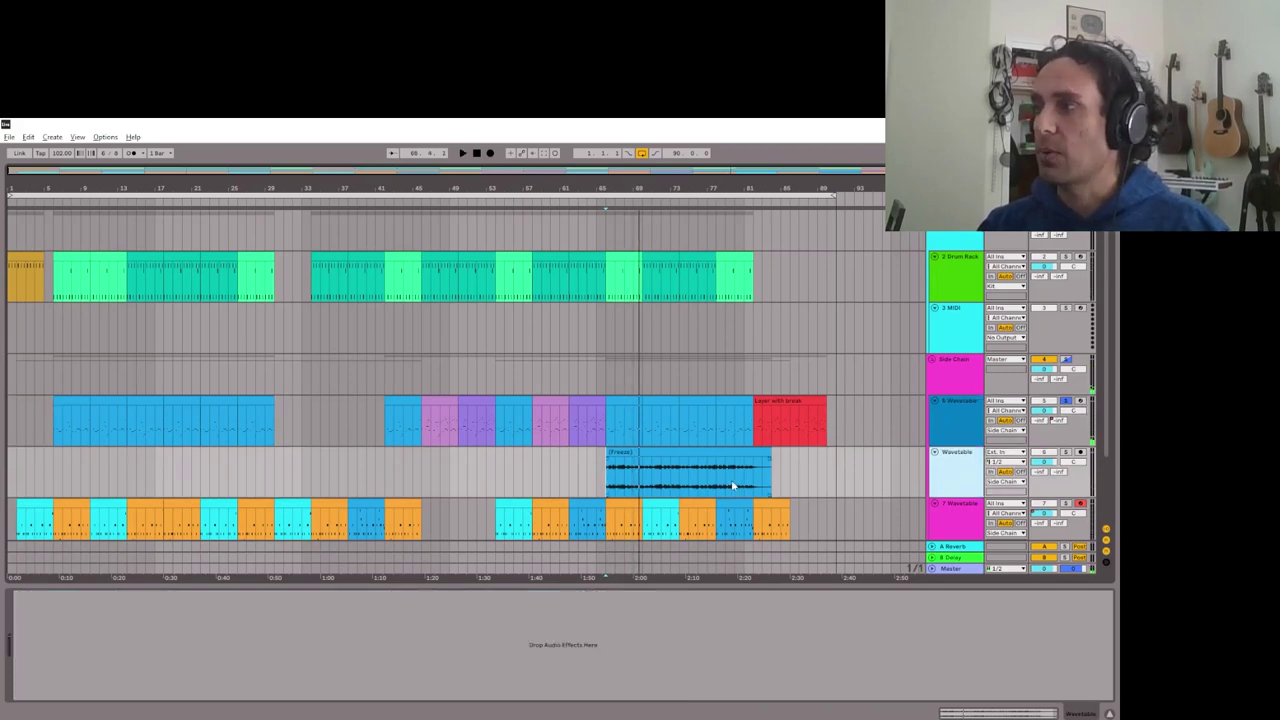
{"action": "left_click", "coordinate": [614, 484]}
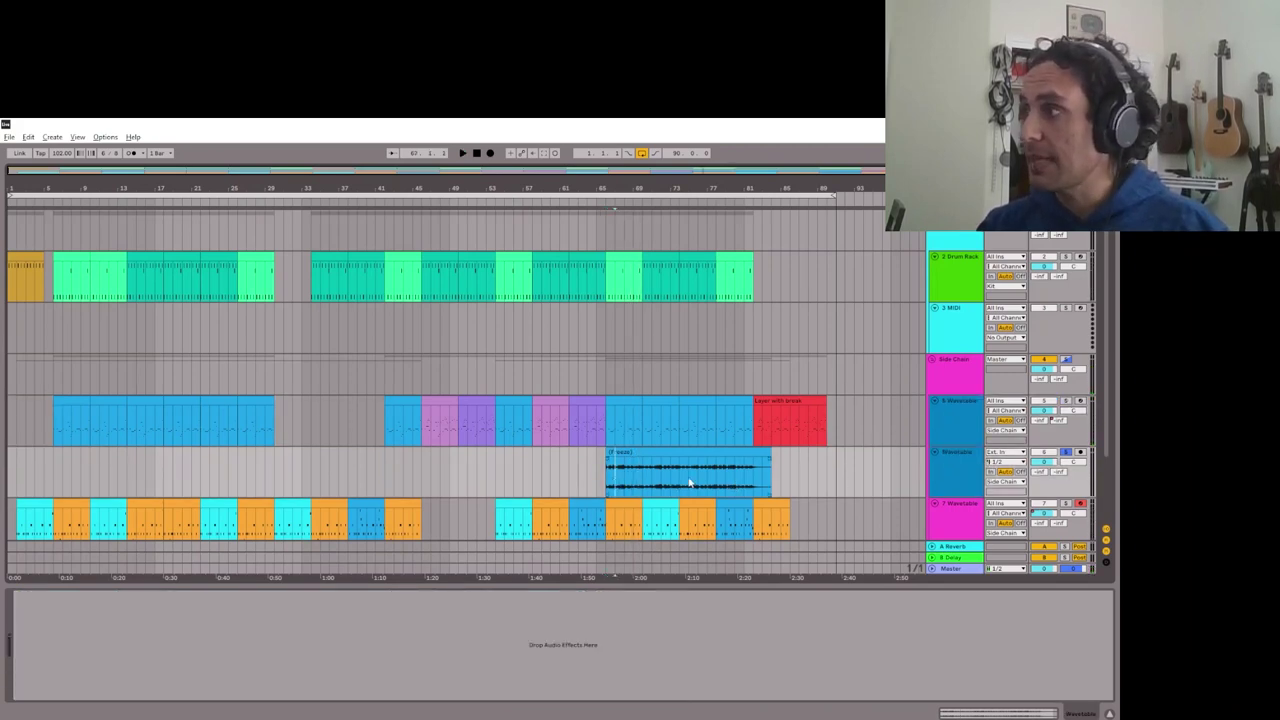
{"action": "left_click", "coordinate": [658, 455]}
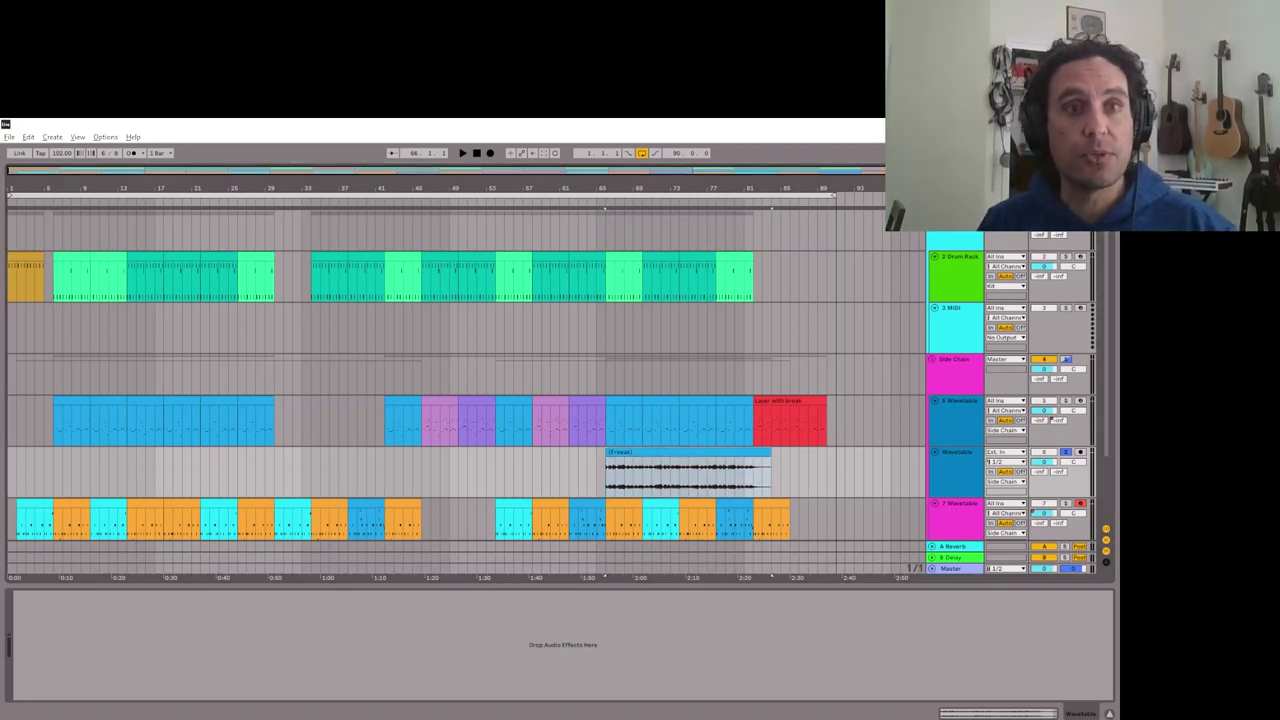
- Add Auto Filter to the Freeze track, try different LFO waveforms, and tempo-sync the LFO rate
{"action": "left_click", "coordinate": [161, 425]}
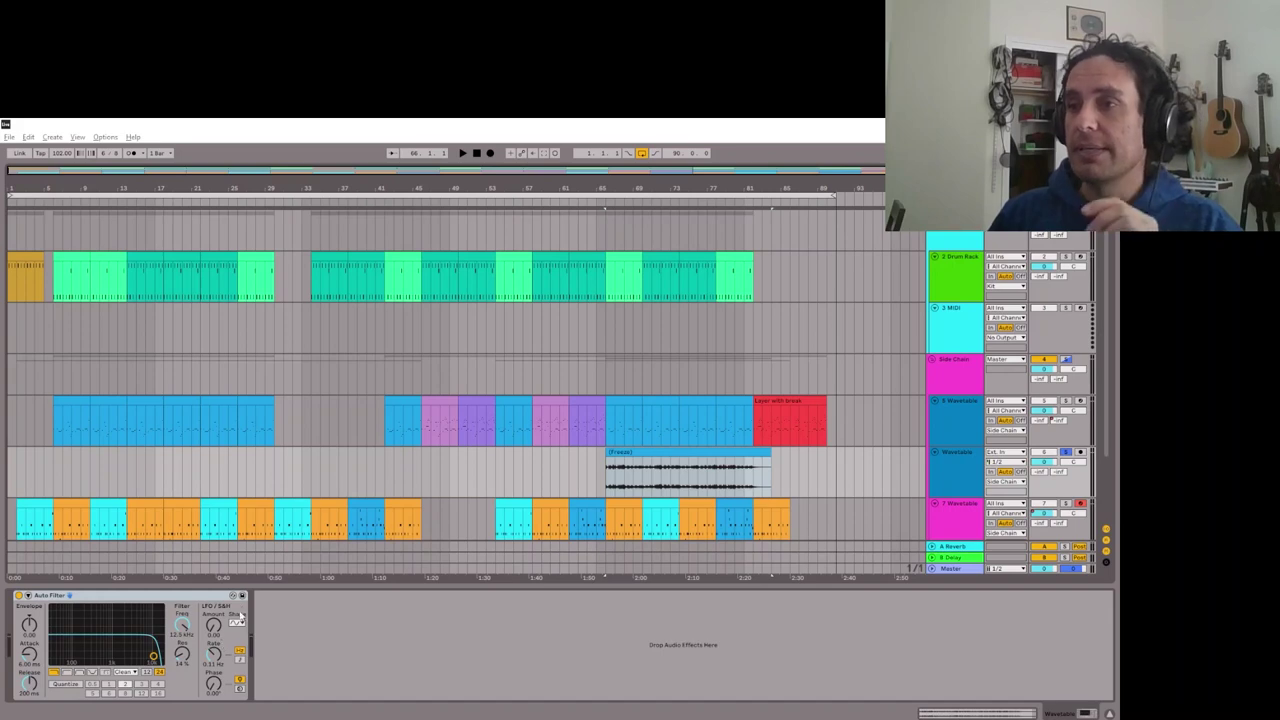
{"action": "left_click", "coordinate": [238, 624]}
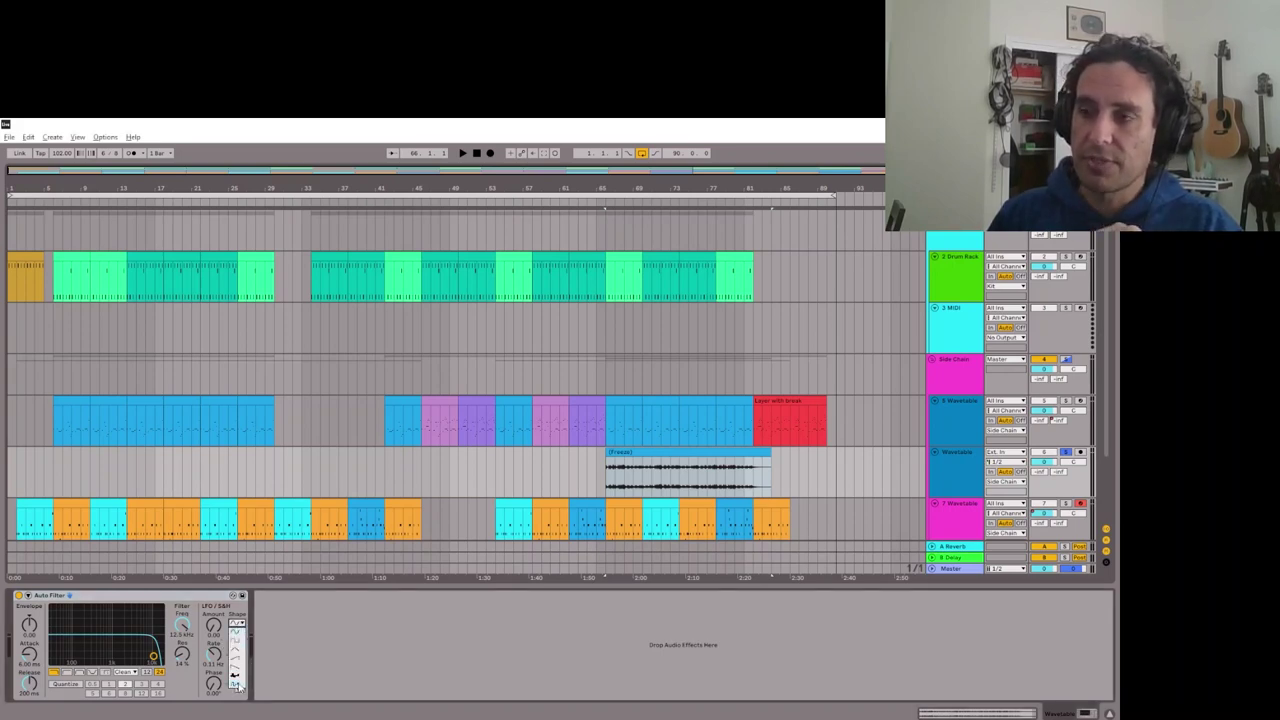
{"action": "left_click", "coordinate": [238, 677]}
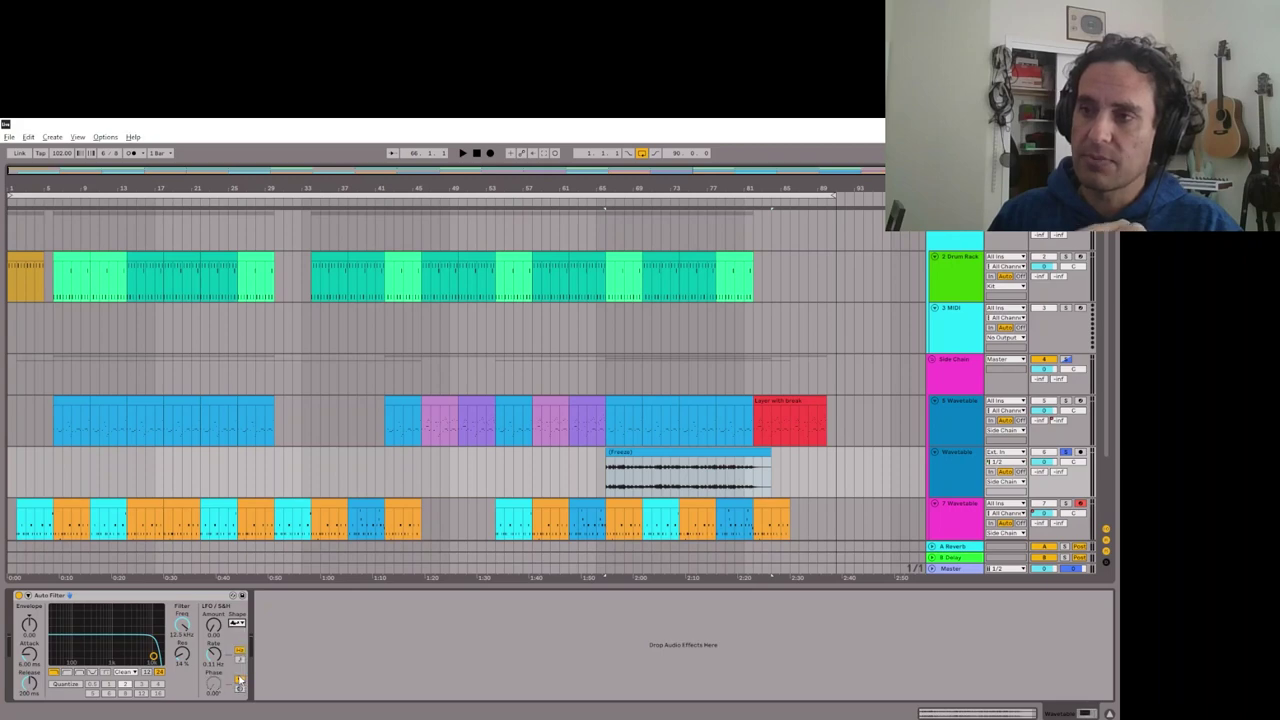
{"action": "left_click", "coordinate": [240, 625]}
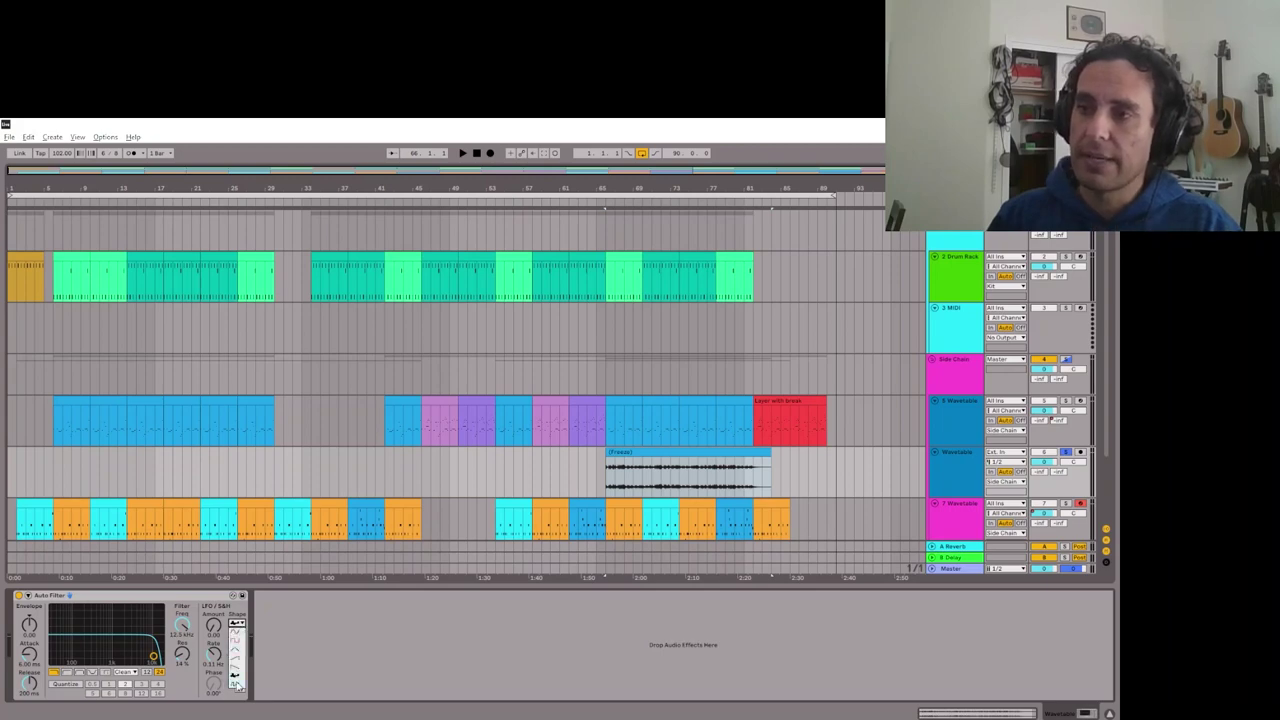
{"action": "left_click", "coordinate": [239, 650]}
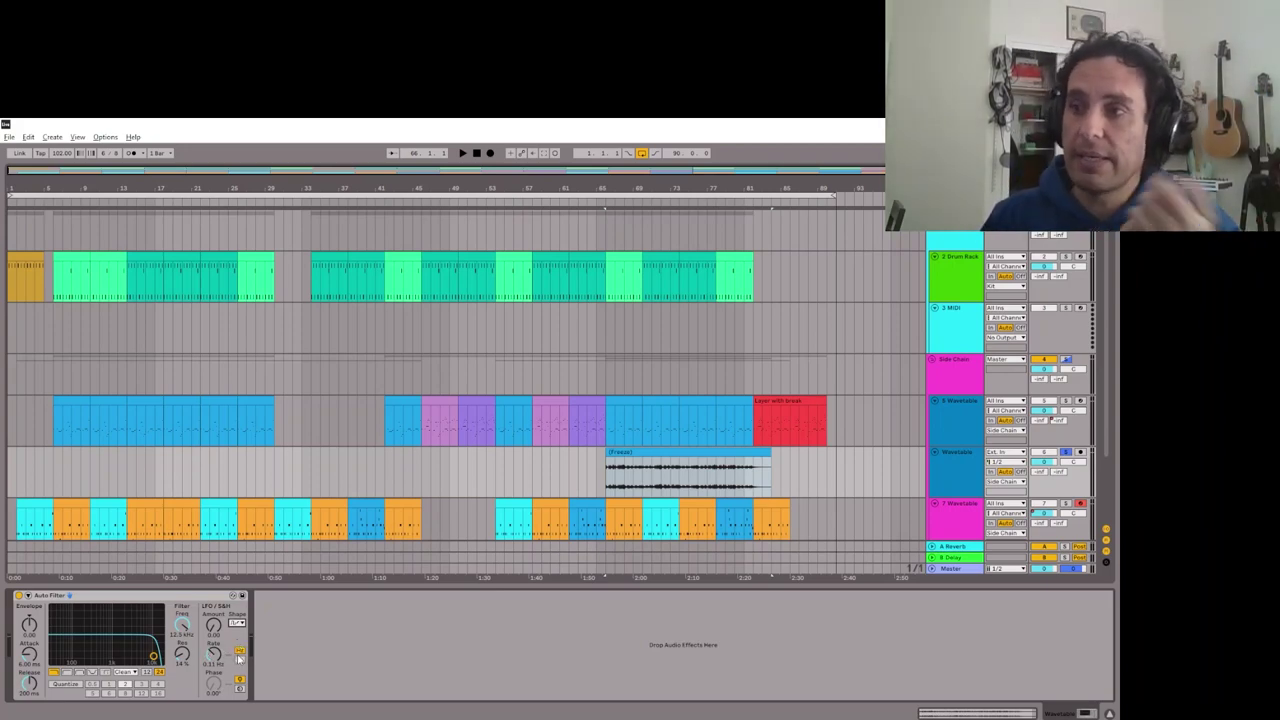
{"action": "left_click", "coordinate": [239, 656]}
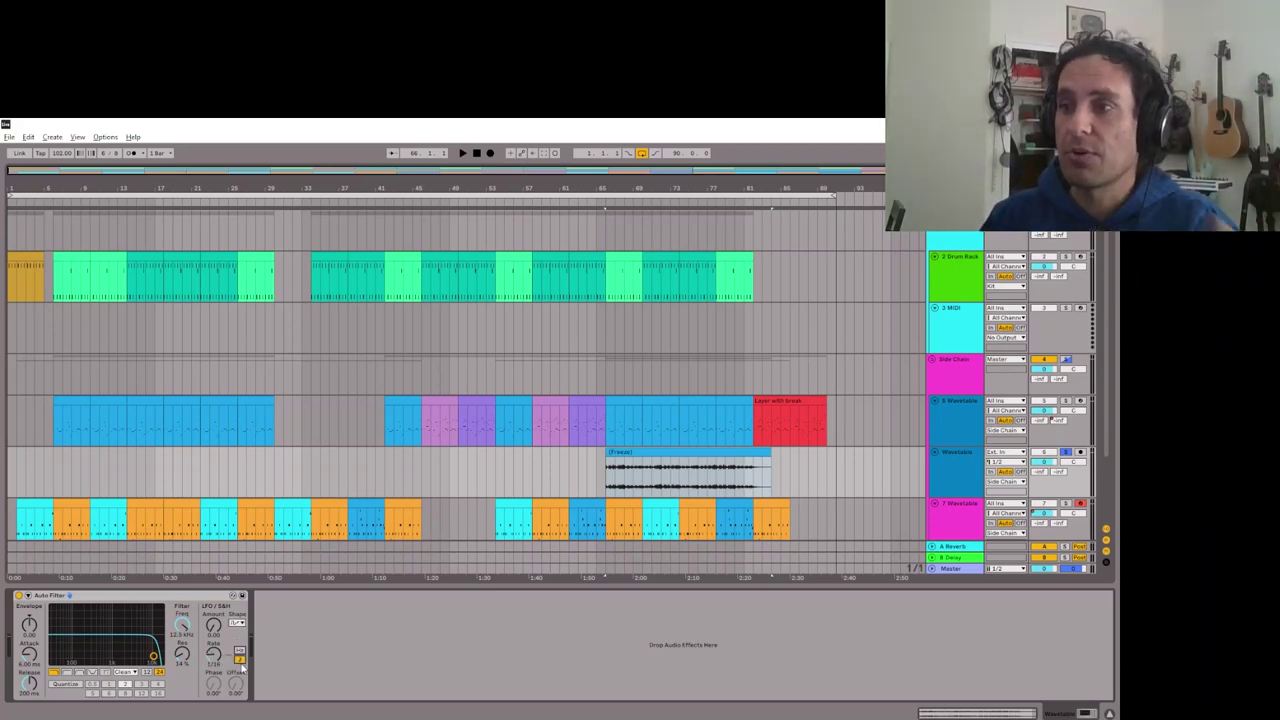
- Switch Auto Filter to band-pass and sweep its frequency toward 497 Hz while auditioning the clip
{"action": "left_click", "coordinate": [80, 673]}
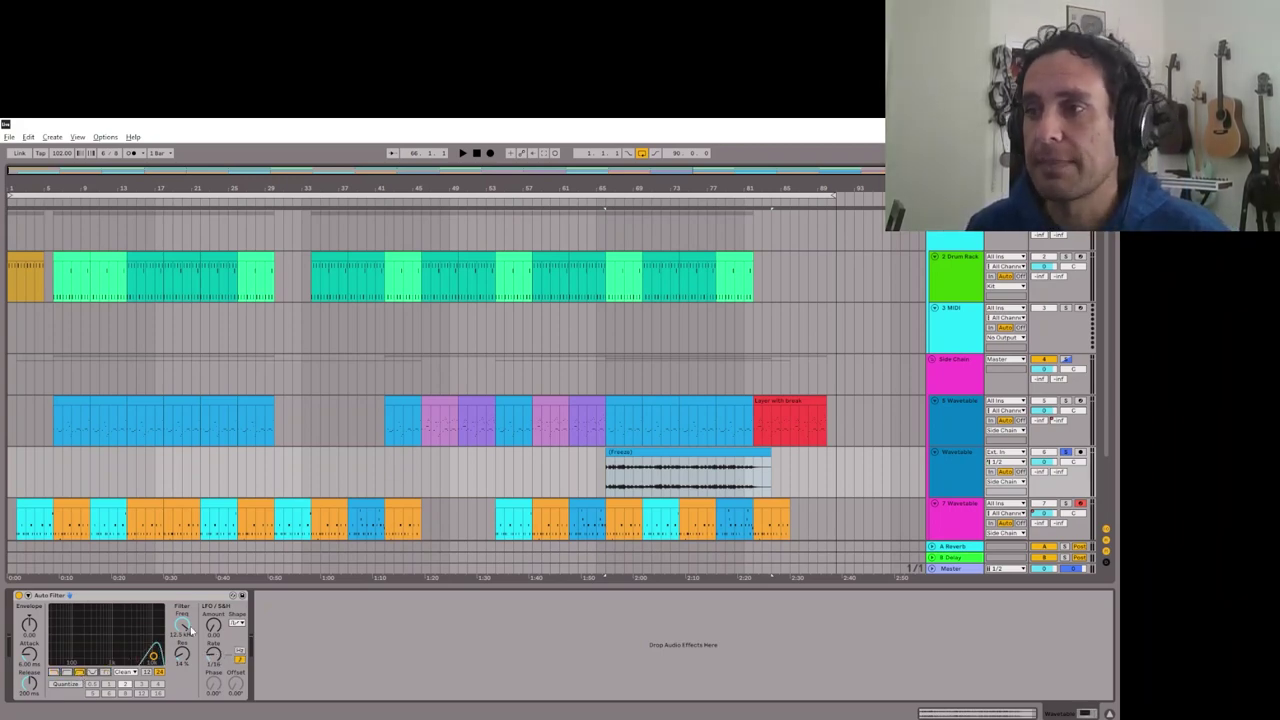
{"action": "left_click_drag", "start_coordinate": [188, 630], "coordinate": [188, 690]}
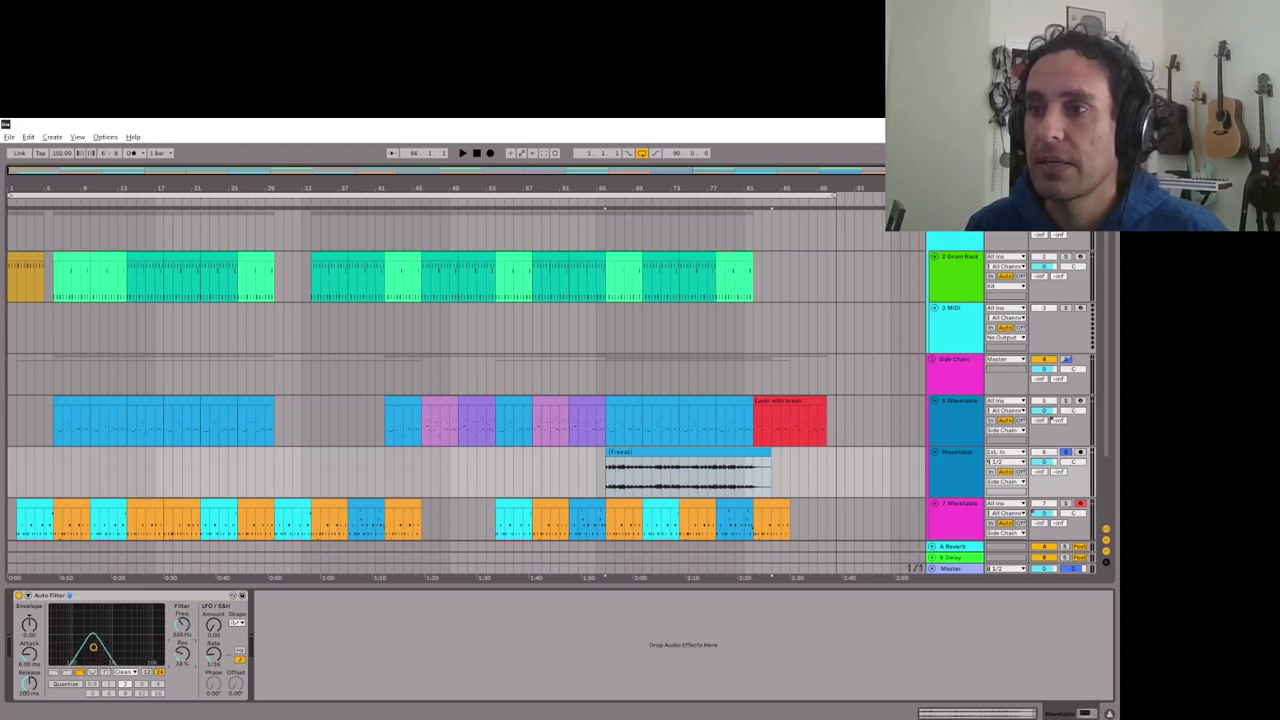
{"action": "key", "text": "space"}
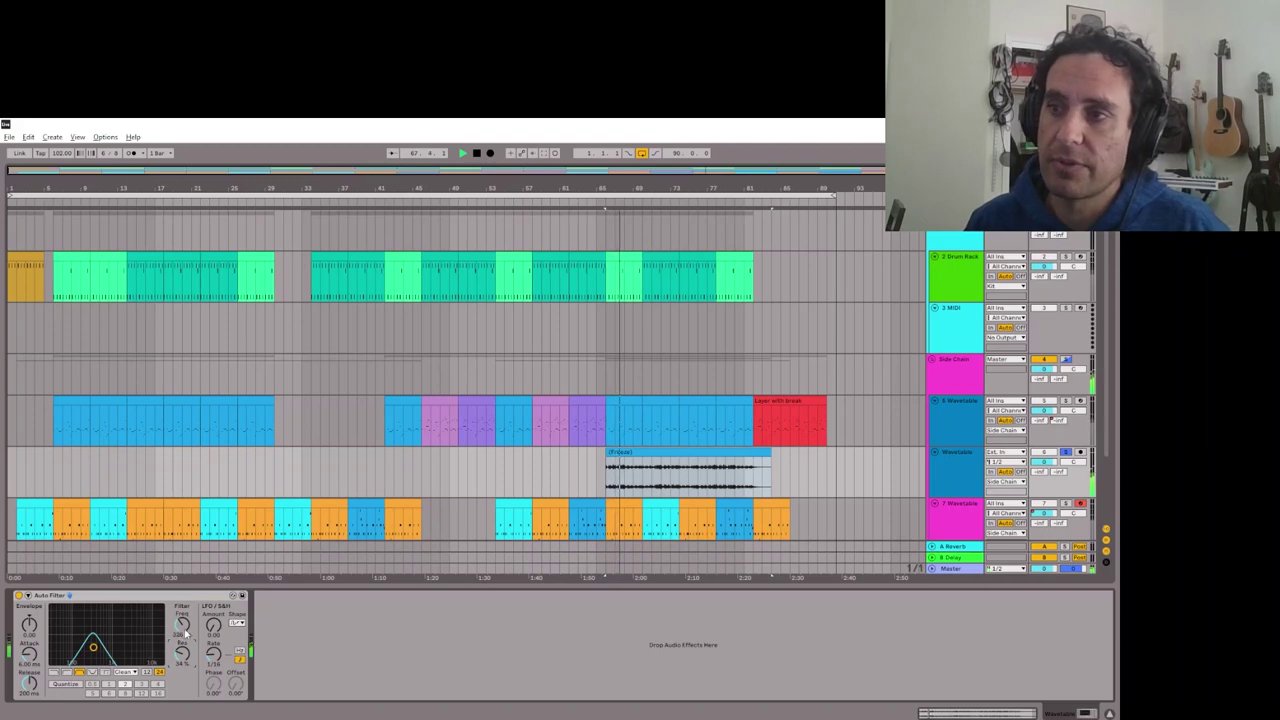
{"action": "left_click_drag", "start_coordinate": [185, 630], "coordinate": [185, 620]}
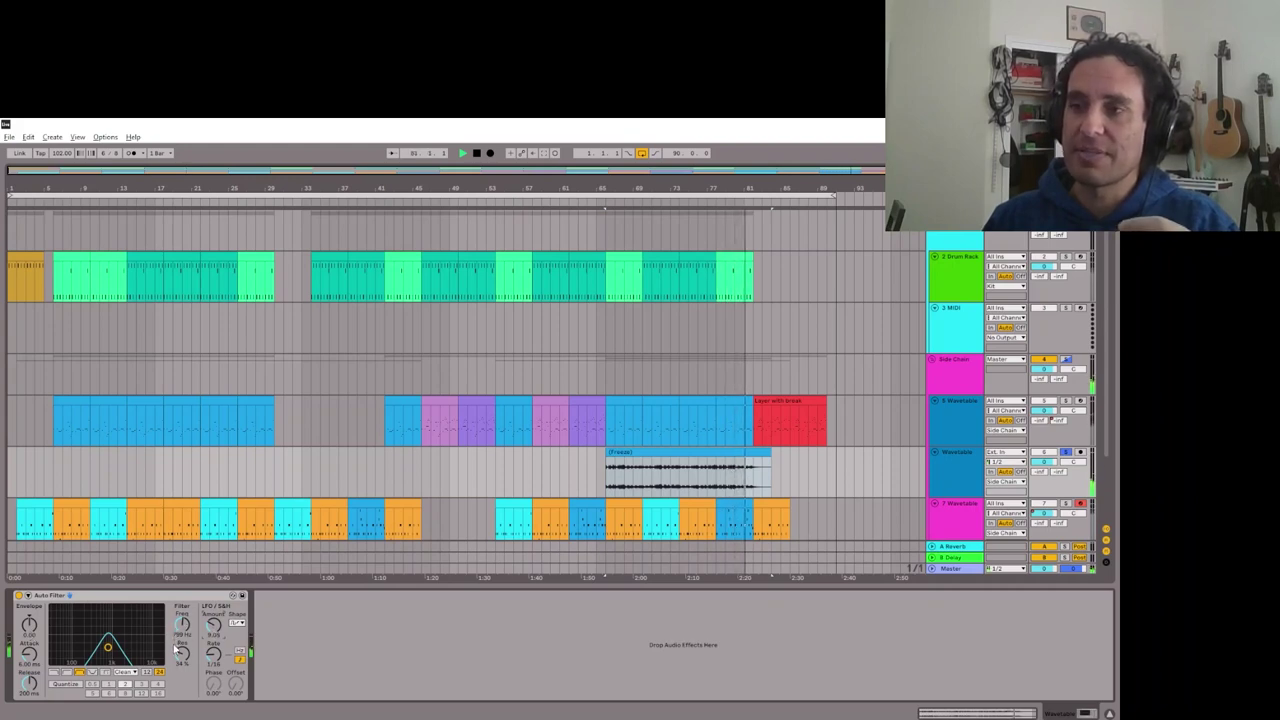
{"action": "key", "text": "space"}
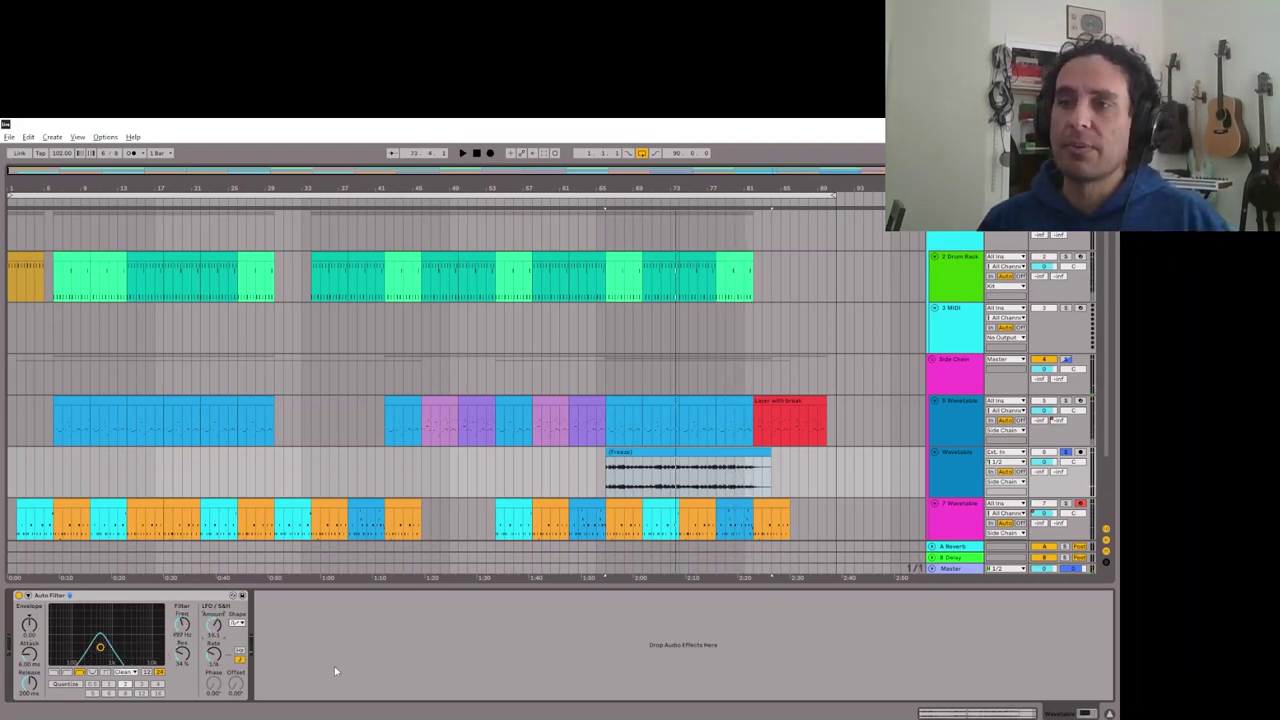
{"action": "key", "text": "space"}
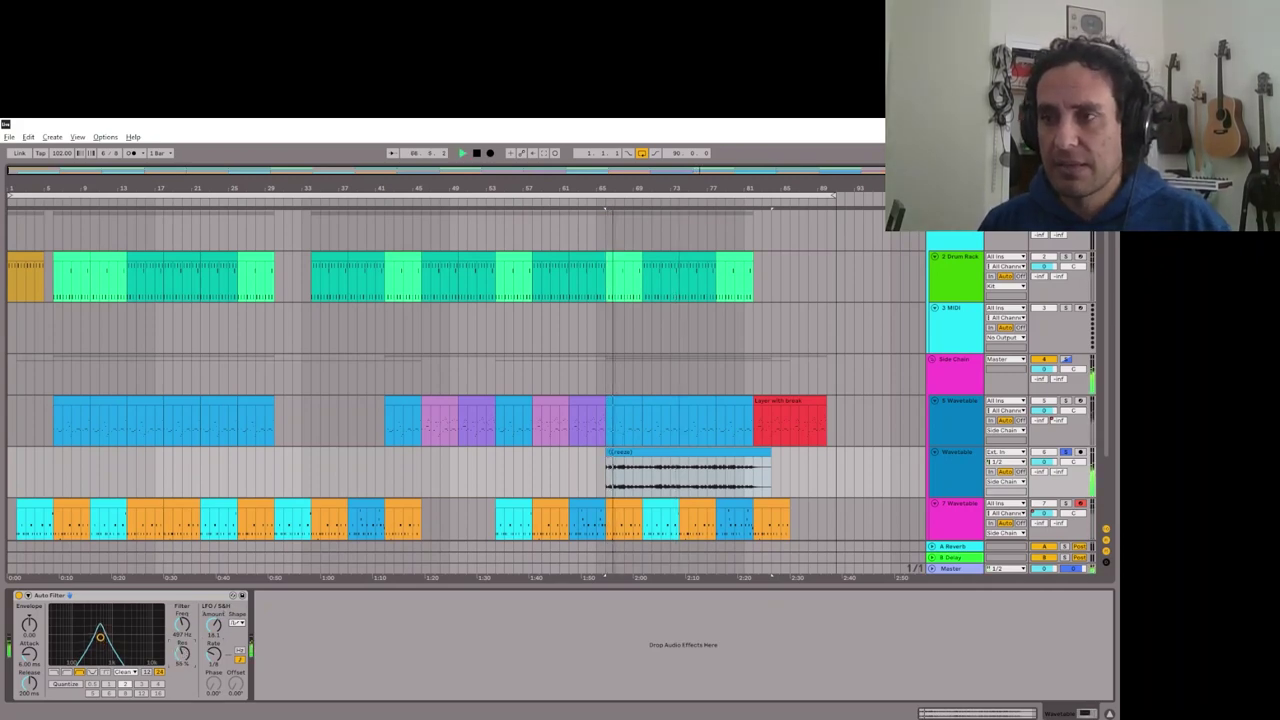
{"action": "key", "text": "space"}
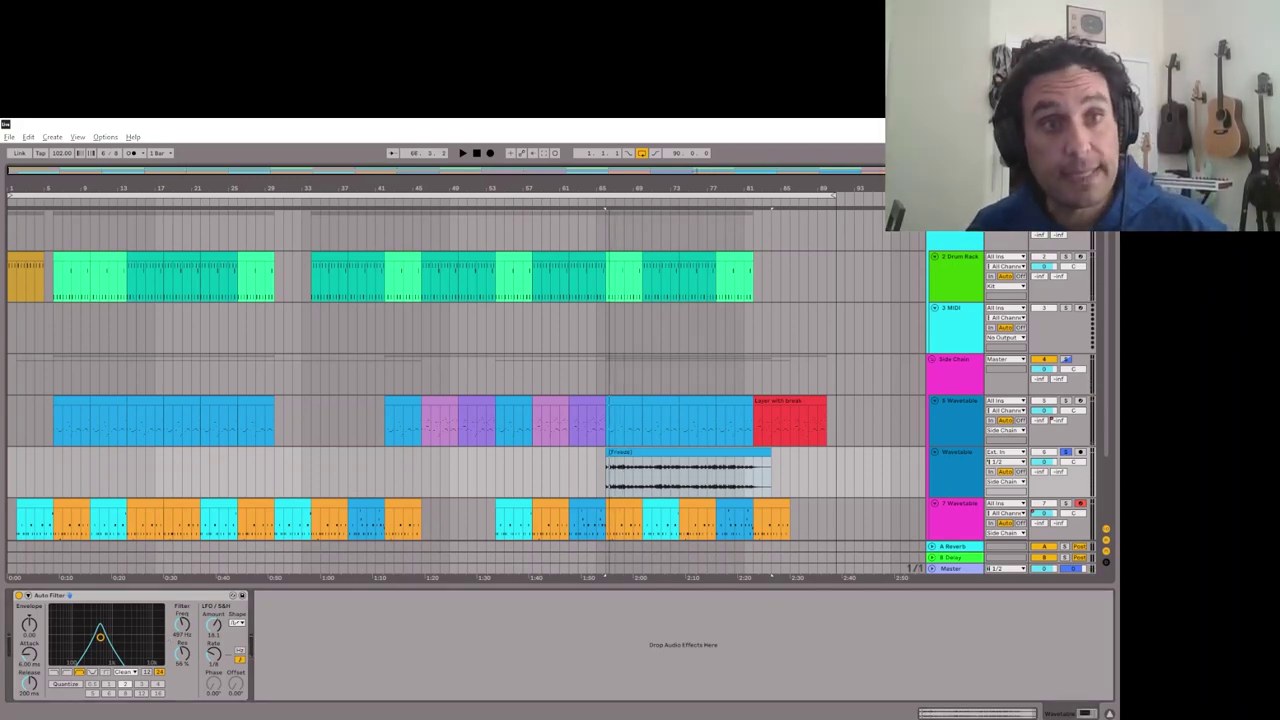
- Add Redux after Auto Filter and lower its sample rate to about 5.14 kHz
{"action": "left_click_drag", "start_coordinate": [5, 400], "coordinate": [300, 645]}
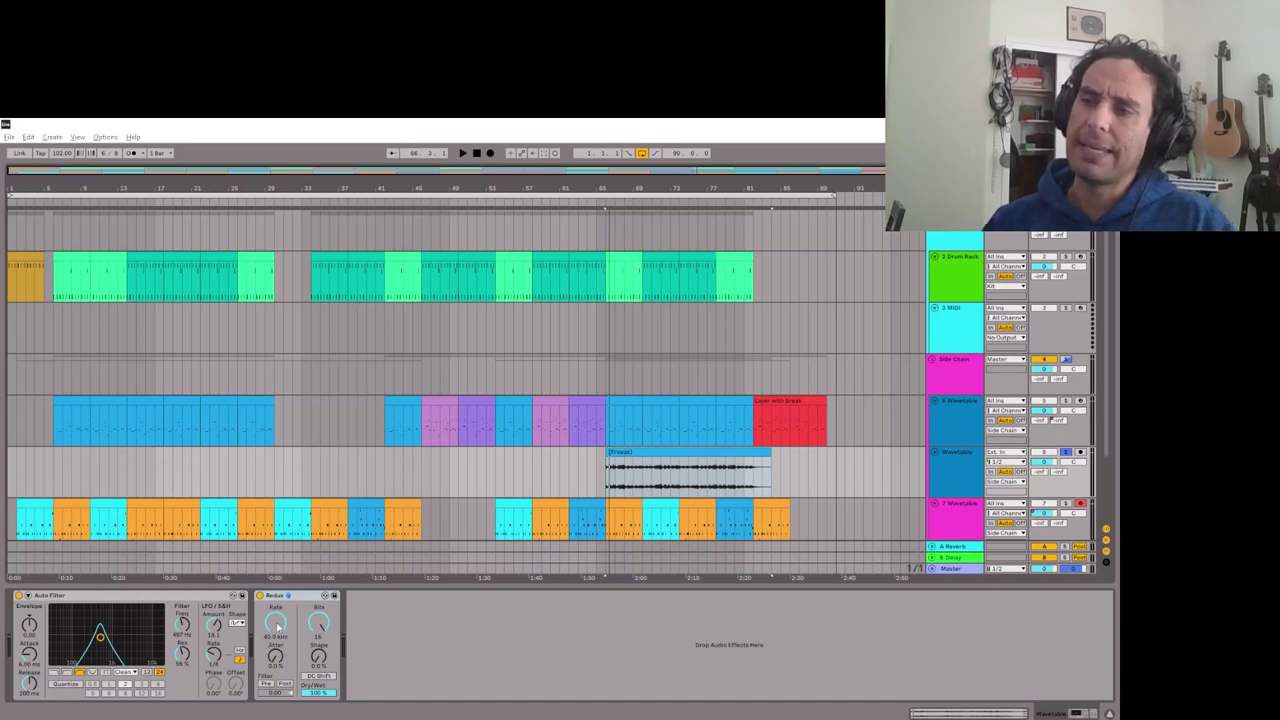
{"action": "left_click_drag", "start_coordinate": [278, 625], "coordinate": [278, 680]}
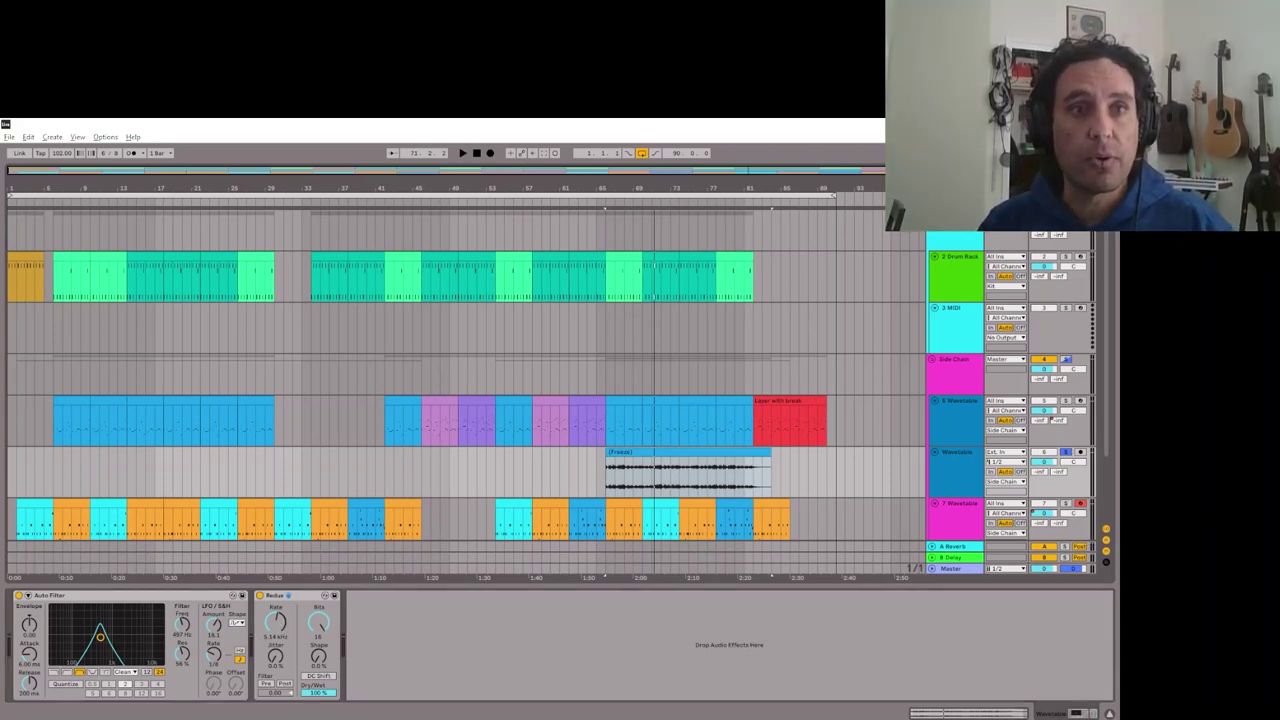
- Insert an LFO between Auto Filter and Redux with a Random waveform
{"action": "key", "text": "ctrl+v"}
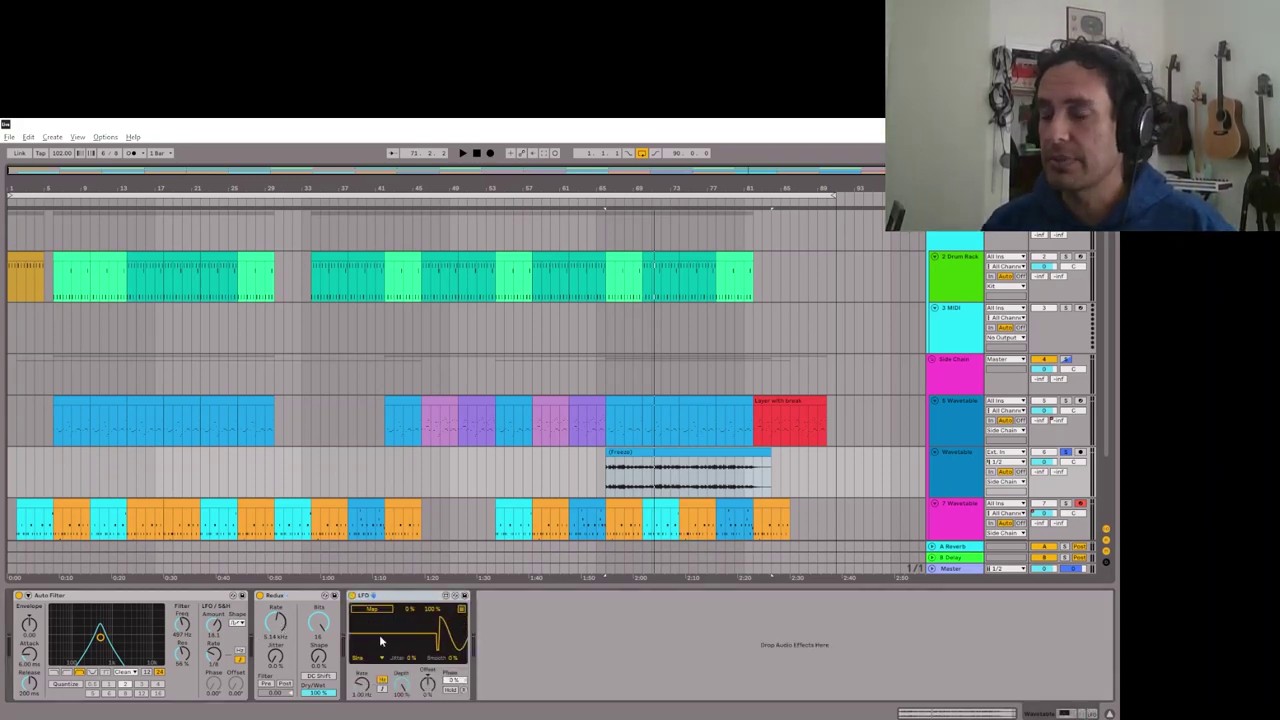
{"action": "left_click_drag", "start_coordinate": [403, 602], "coordinate": [300, 640]}
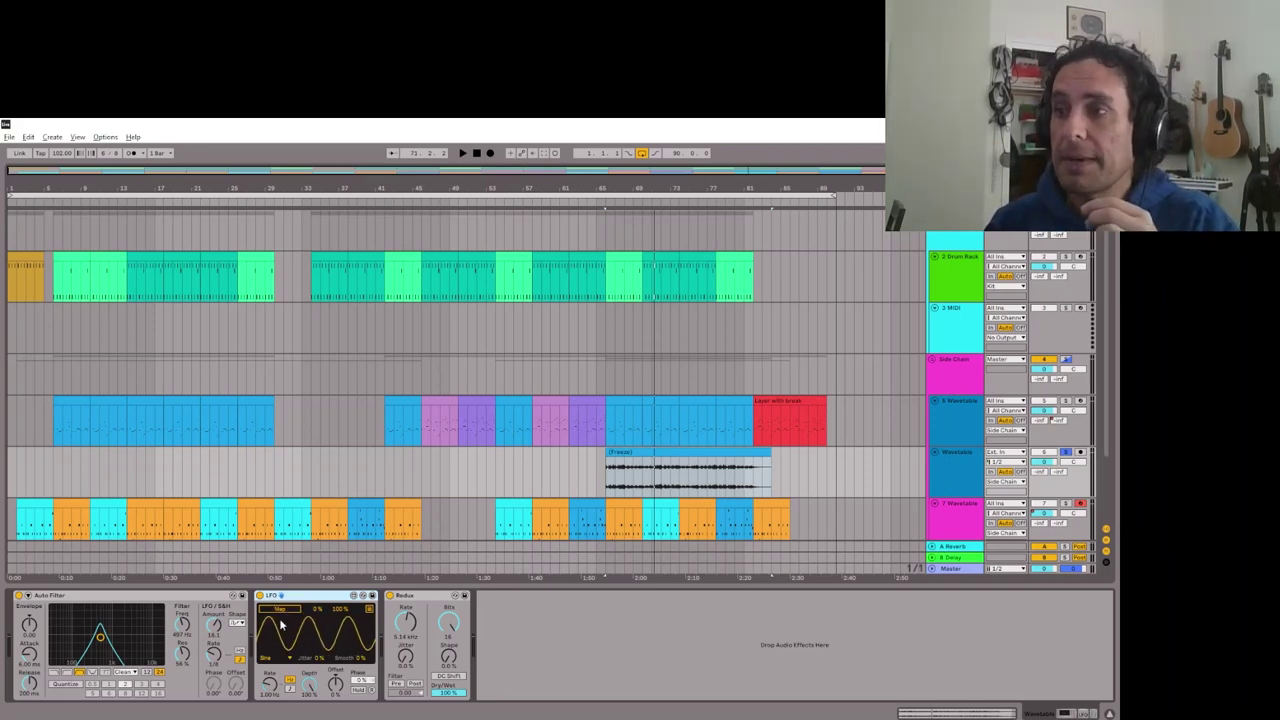
{"action": "left_click", "coordinate": [266, 657]}
{"action": "left_click", "coordinate": [269, 713]}
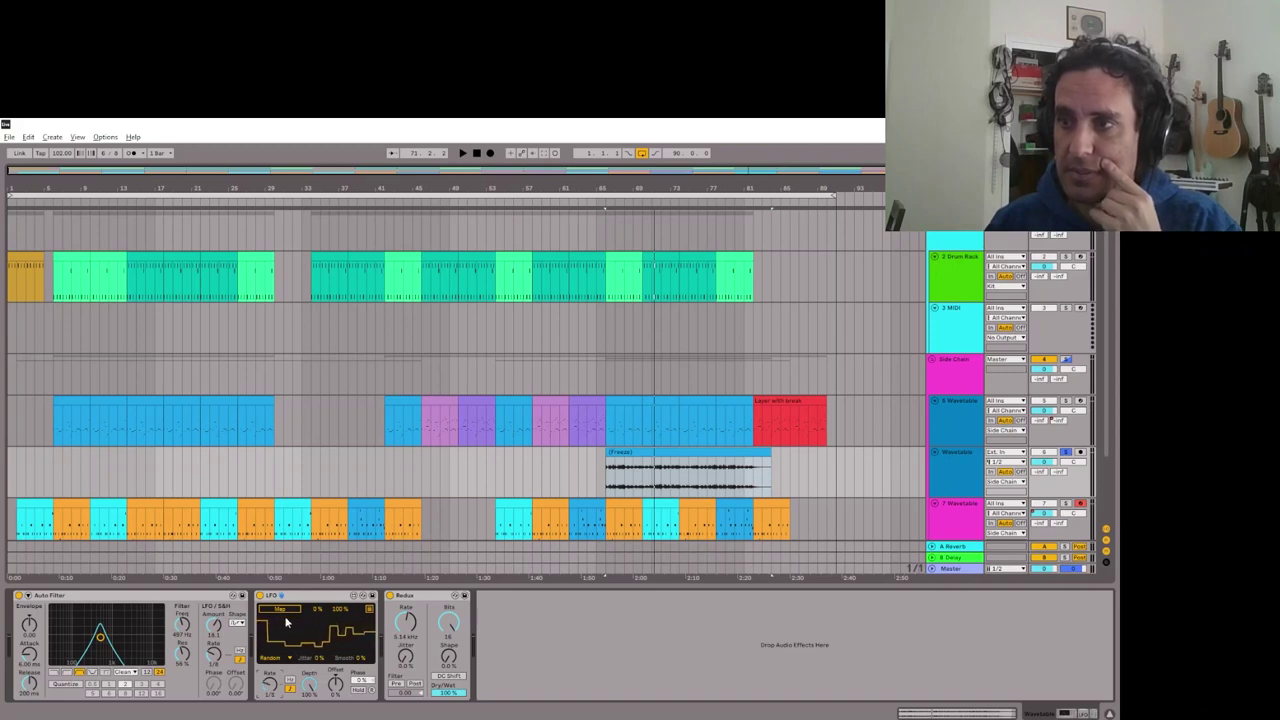
- Map the LFO to Redux's sample rate, raise its minimum to 30%, and audition
{"action": "left_click", "coordinate": [405, 622]}
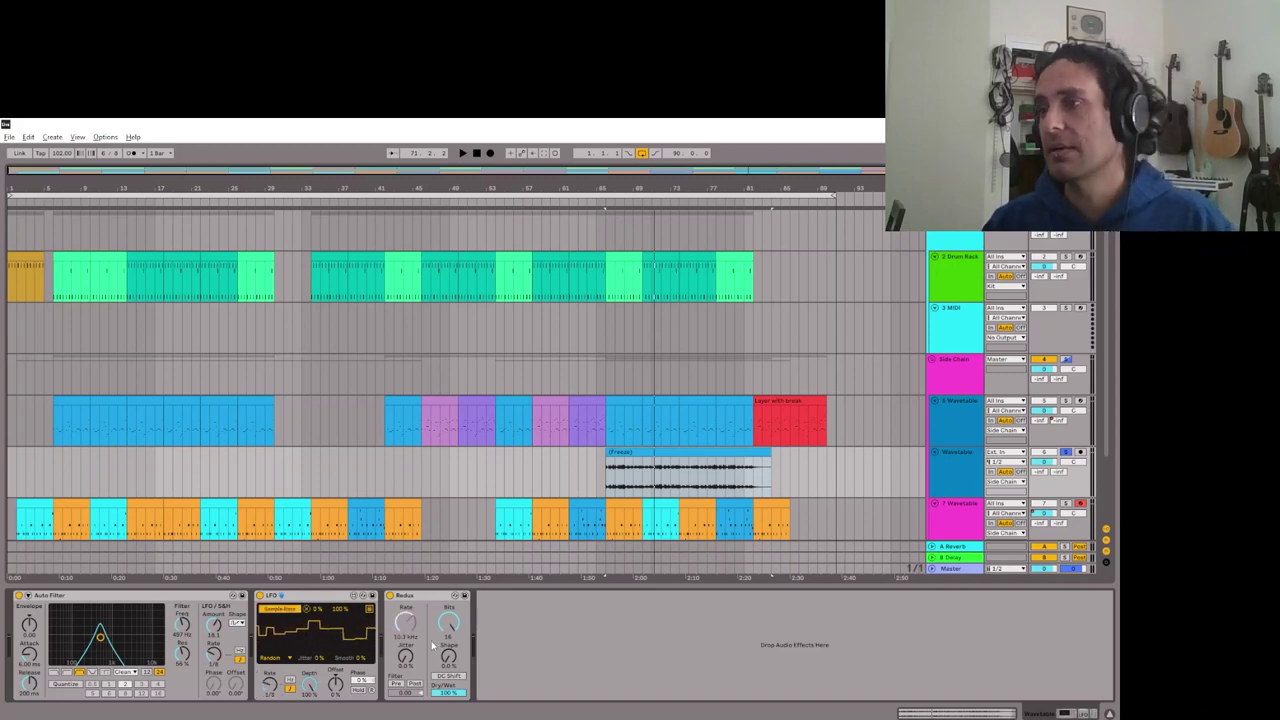
{"action": "key", "text": "space"}
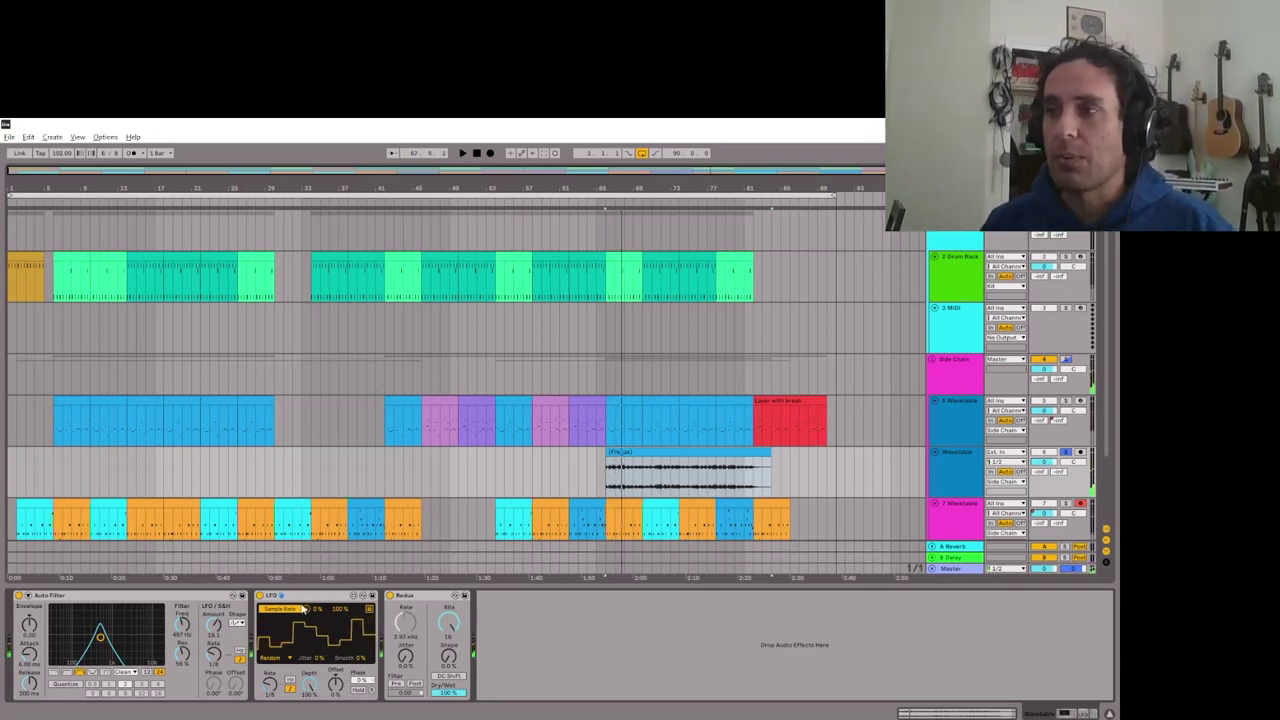
{"action": "left_click_drag", "start_coordinate": [328, 606], "coordinate": [329, 594]}
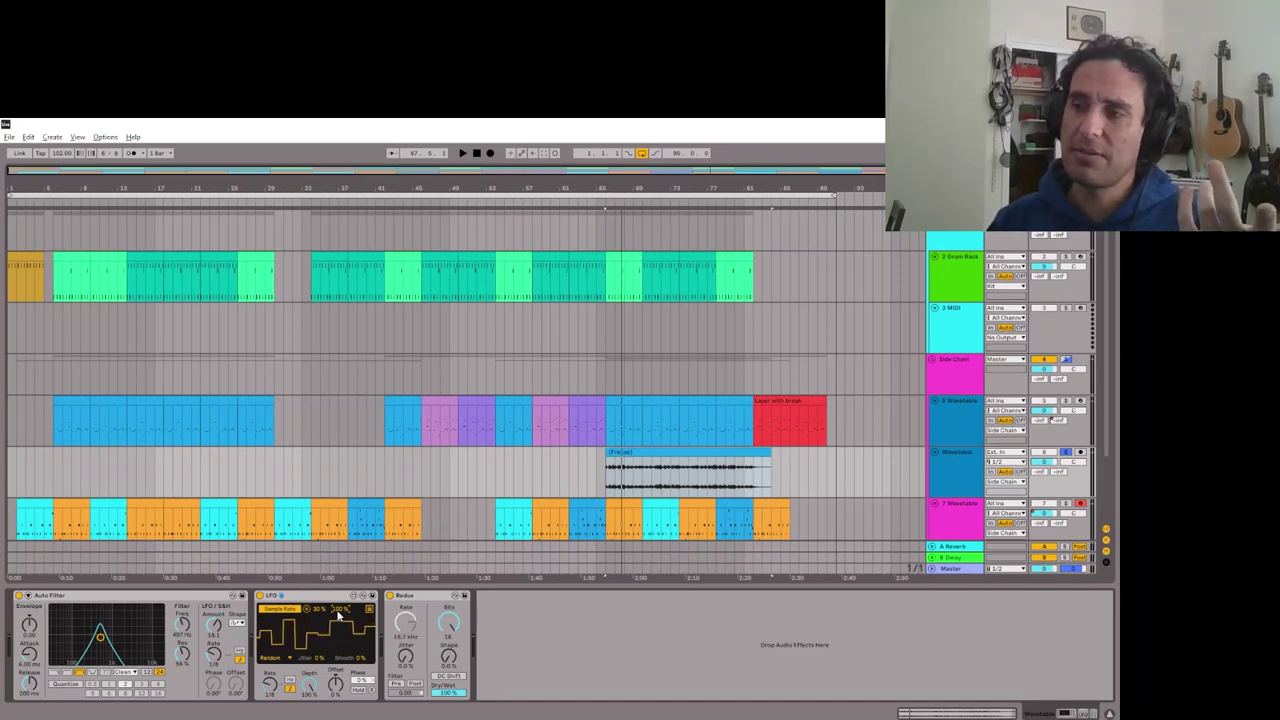
{"action": "key", "text": "space"}
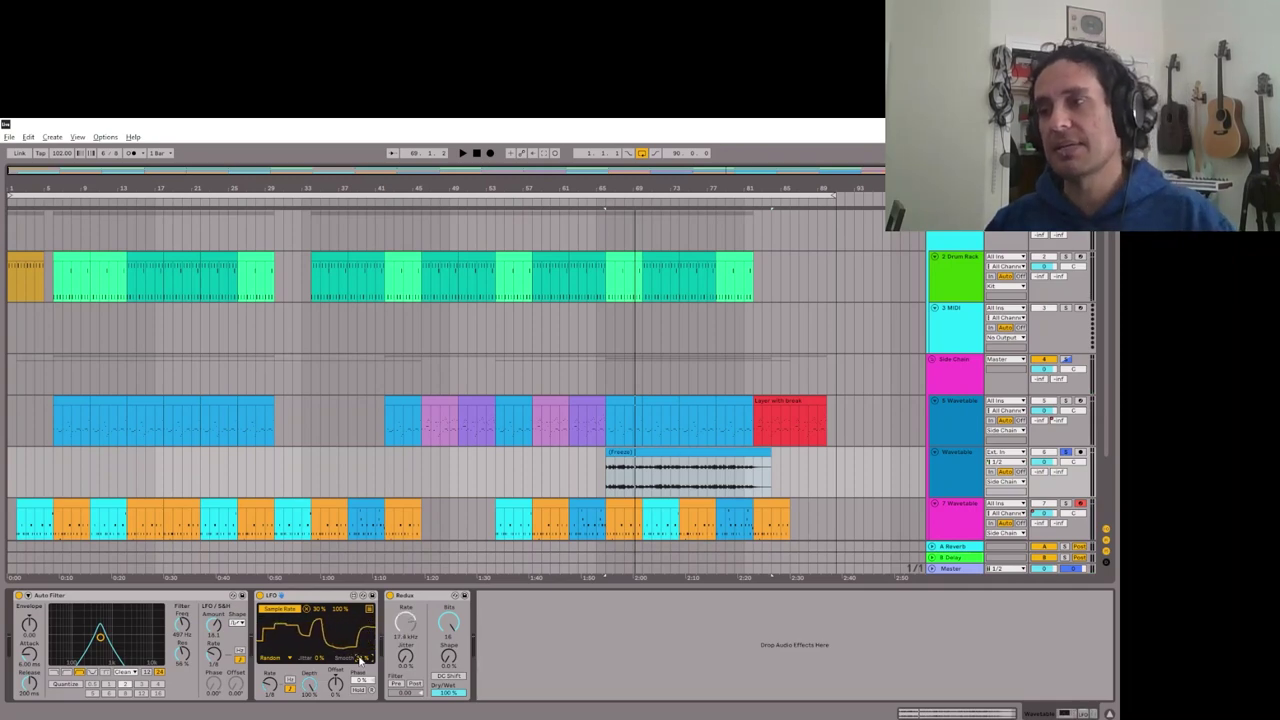
{"action": "key", "text": "space"}
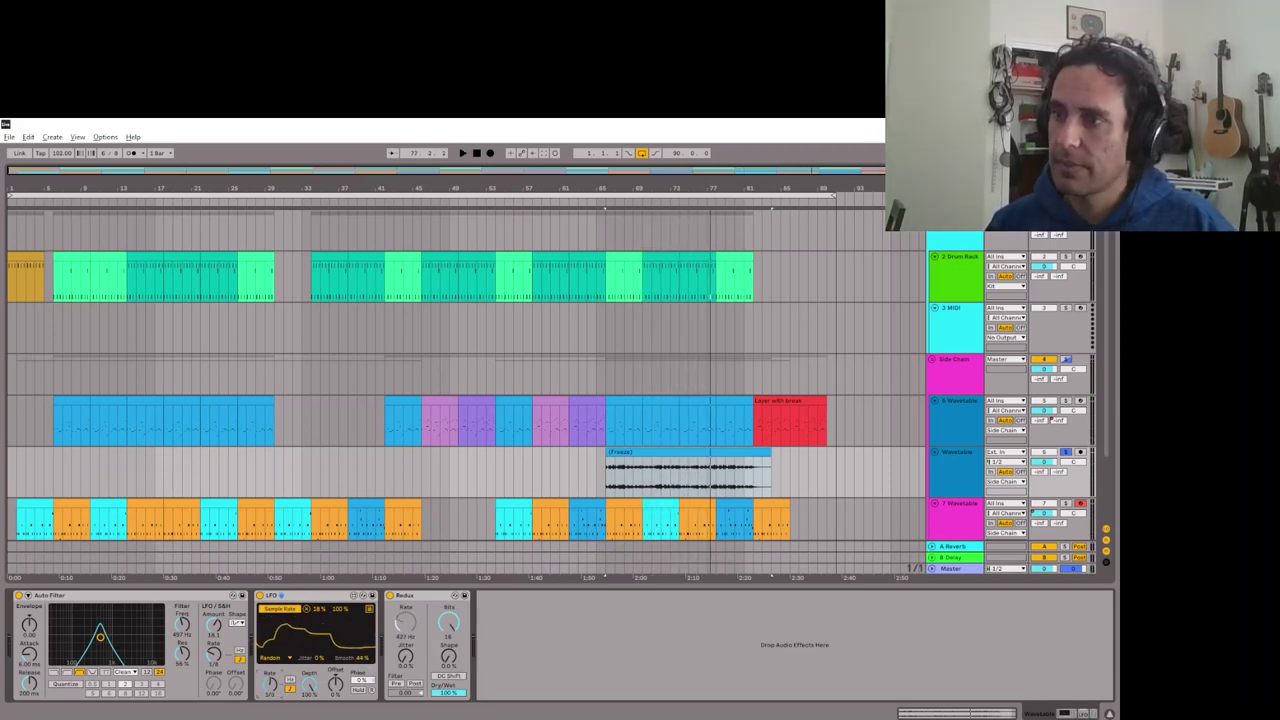
{"action": "key", "text": "space"}
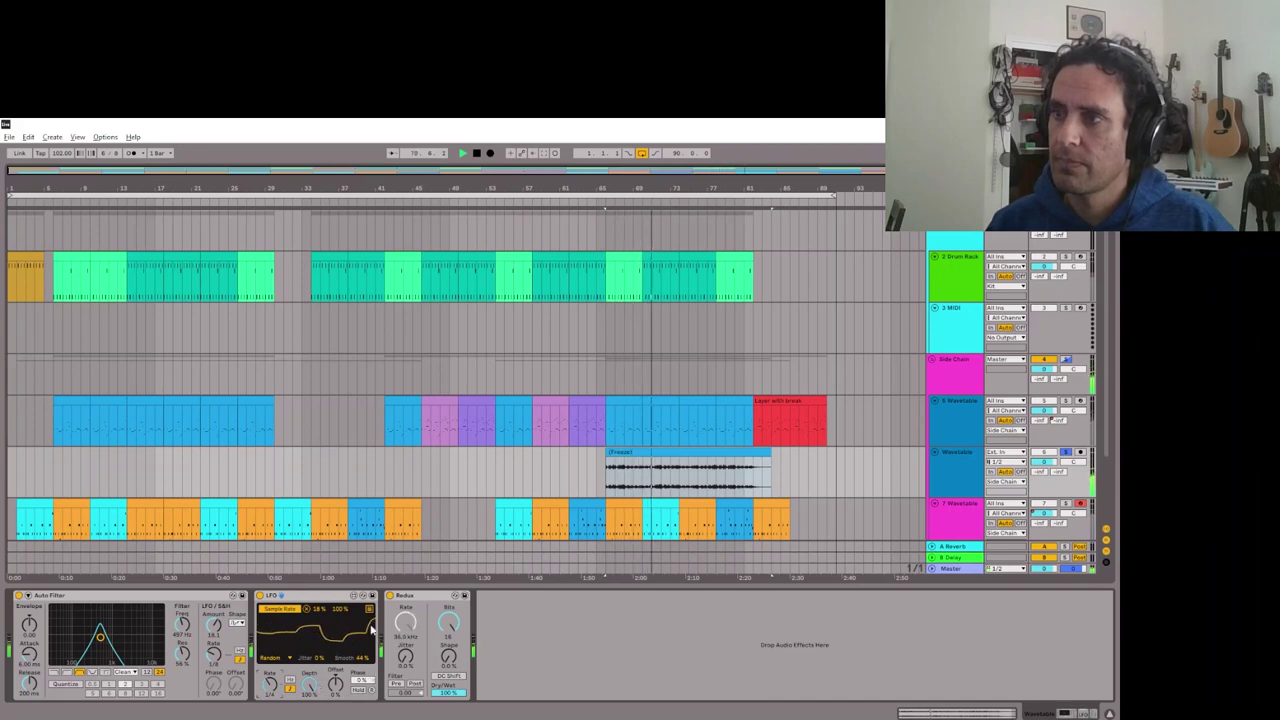
{"action": "key", "text": "space"}
{"action": "key", "text": "space"}
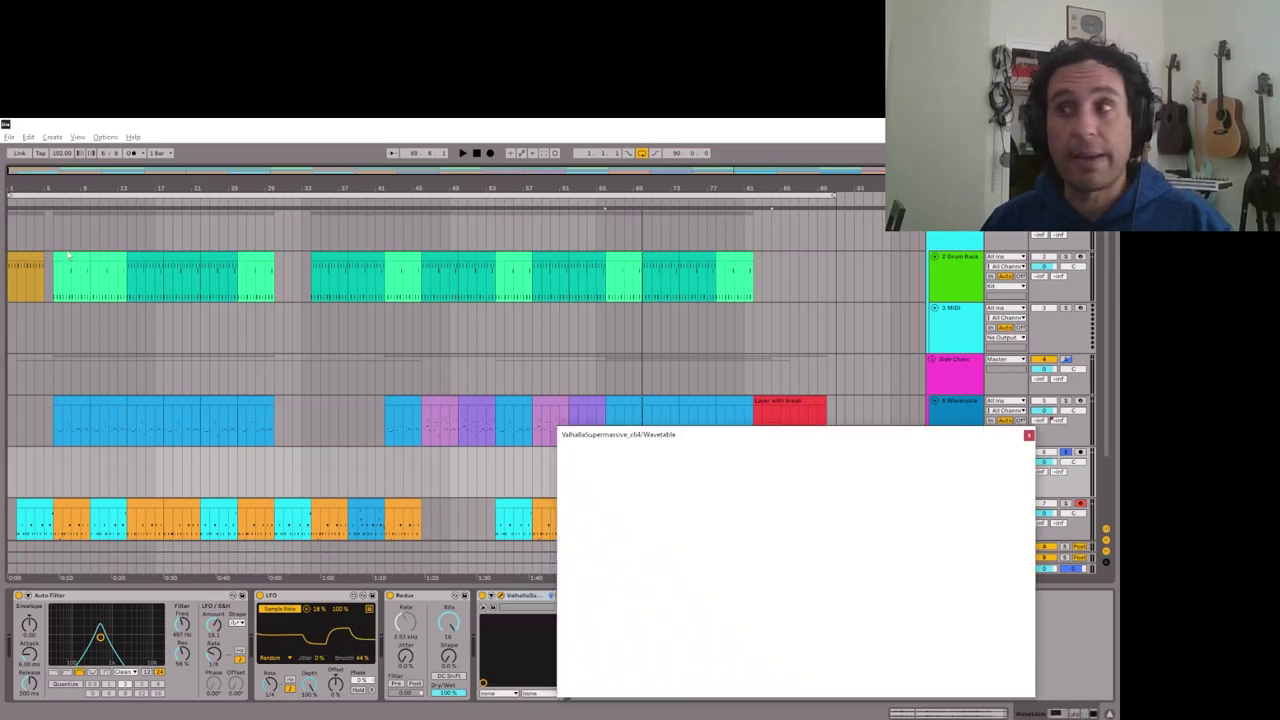
- Set Valhalla Supermassive's mode to Triangulum and try dotted-note delay times
{"action": "left_click_drag", "start_coordinate": [808, 444], "coordinate": [576, 264]}
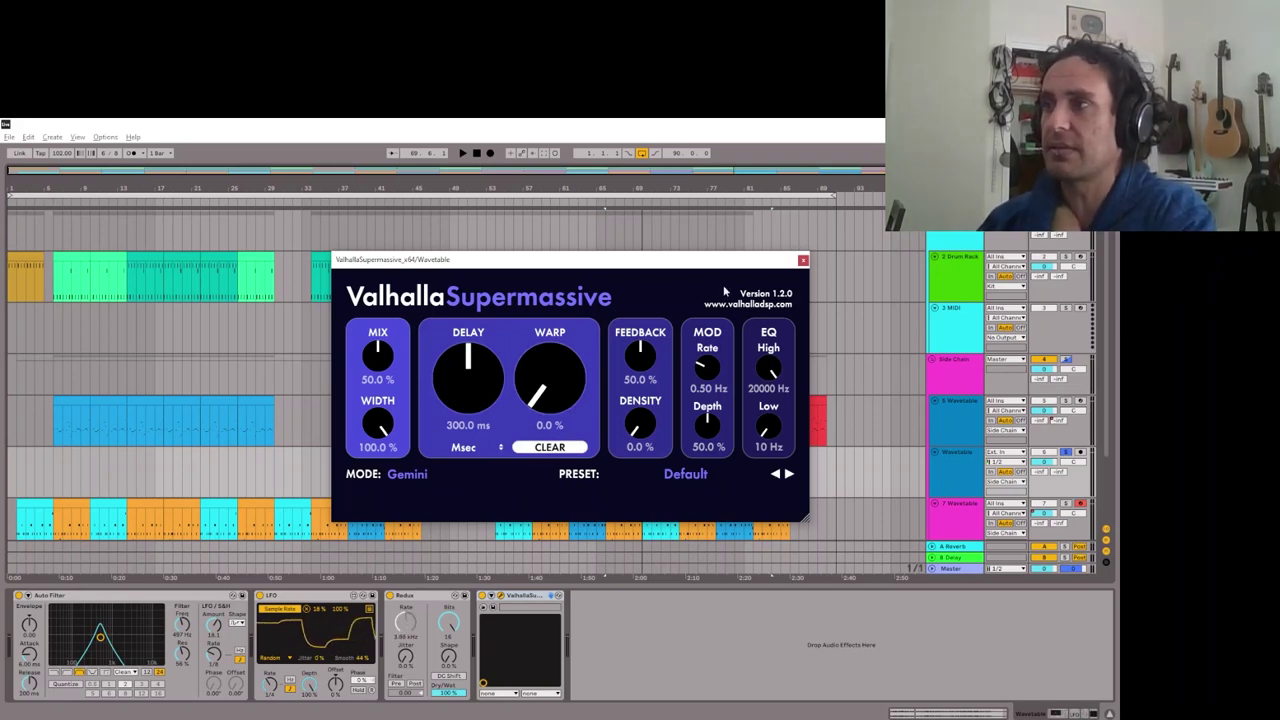
{"action": "left_click", "coordinate": [414, 478]}
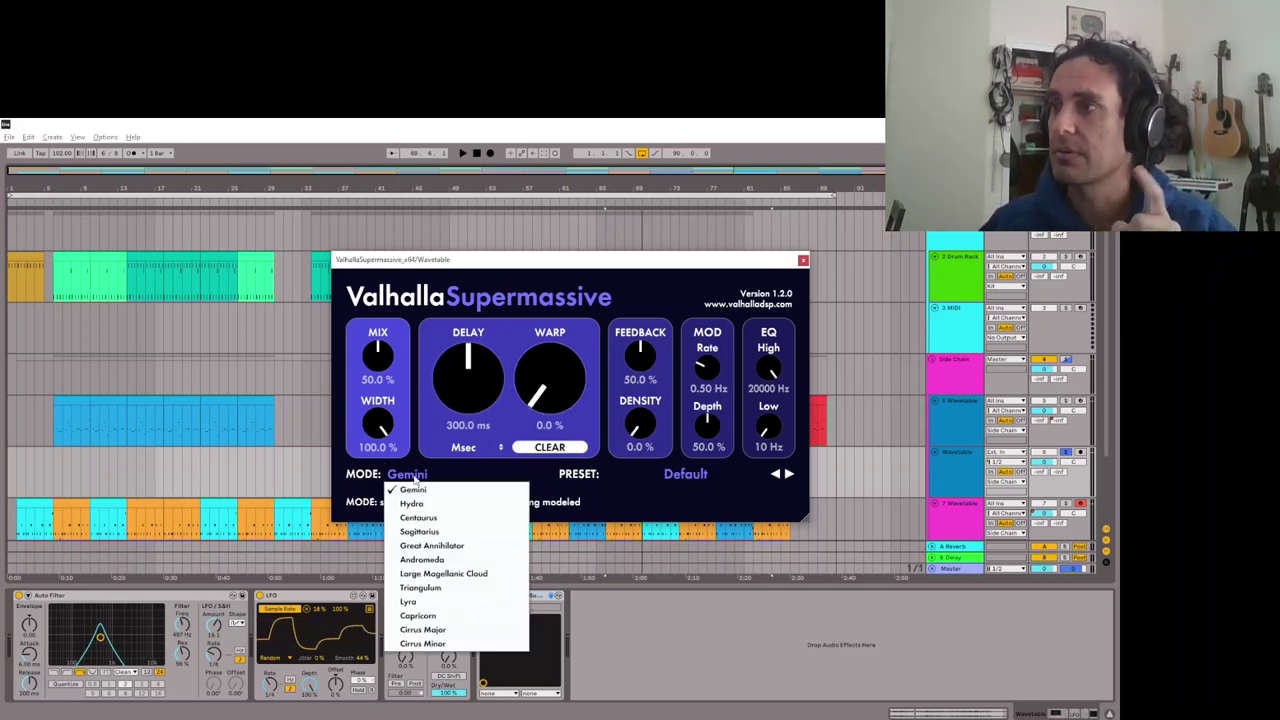
{"action": "left_click", "coordinate": [449, 587]}
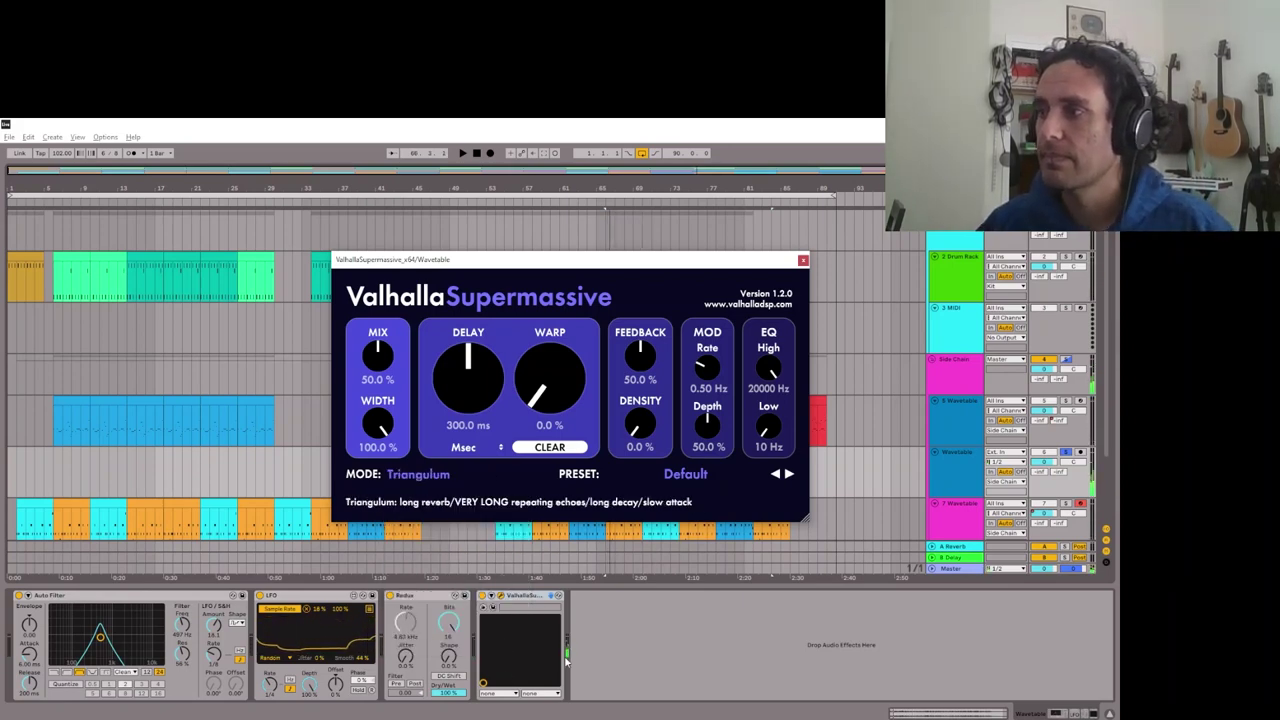
{"action": "left_click", "coordinate": [463, 447]}
{"action": "left_click", "coordinate": [442, 471]}
{"action": "scroll", "coordinate": [477, 452], "scroll_direction": "down", "scroll_amount": 1}
{"action": "scroll", "coordinate": [477, 452], "scroll_direction": "up", "scroll_amount": 1}
{"action": "key", "text": "space"}
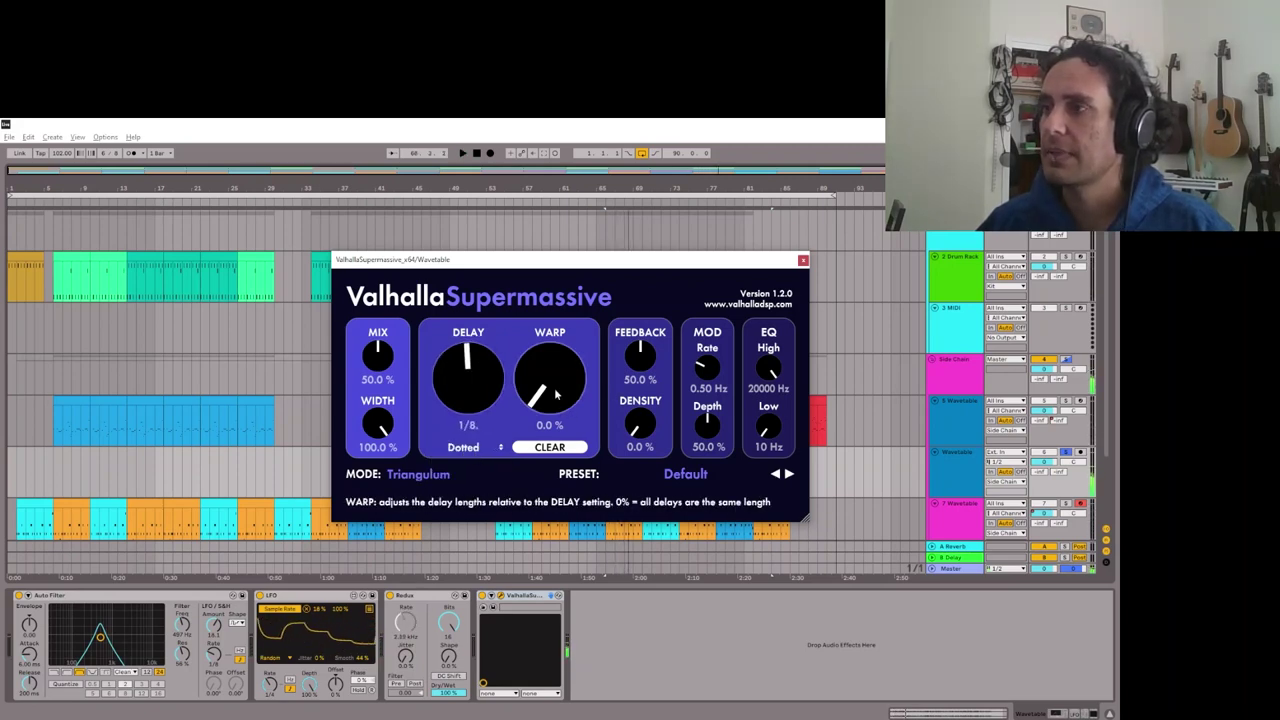
- Raise warp to 94.4% and return the delay time to milliseconds (78 ms)
{"action": "left_click_drag", "start_coordinate": [556, 395], "coordinate": [560, 360]}
{"action": "left_click", "coordinate": [463, 447]}
{"action": "left_click", "coordinate": [450, 472]}
{"action": "key", "text": "space"}
- Move Valhalla right after Auto Filter, set feedback 56.8% and mix 27.2%, and close it
{"action": "left_click_drag", "start_coordinate": [518, 595], "coordinate": [300, 595]}
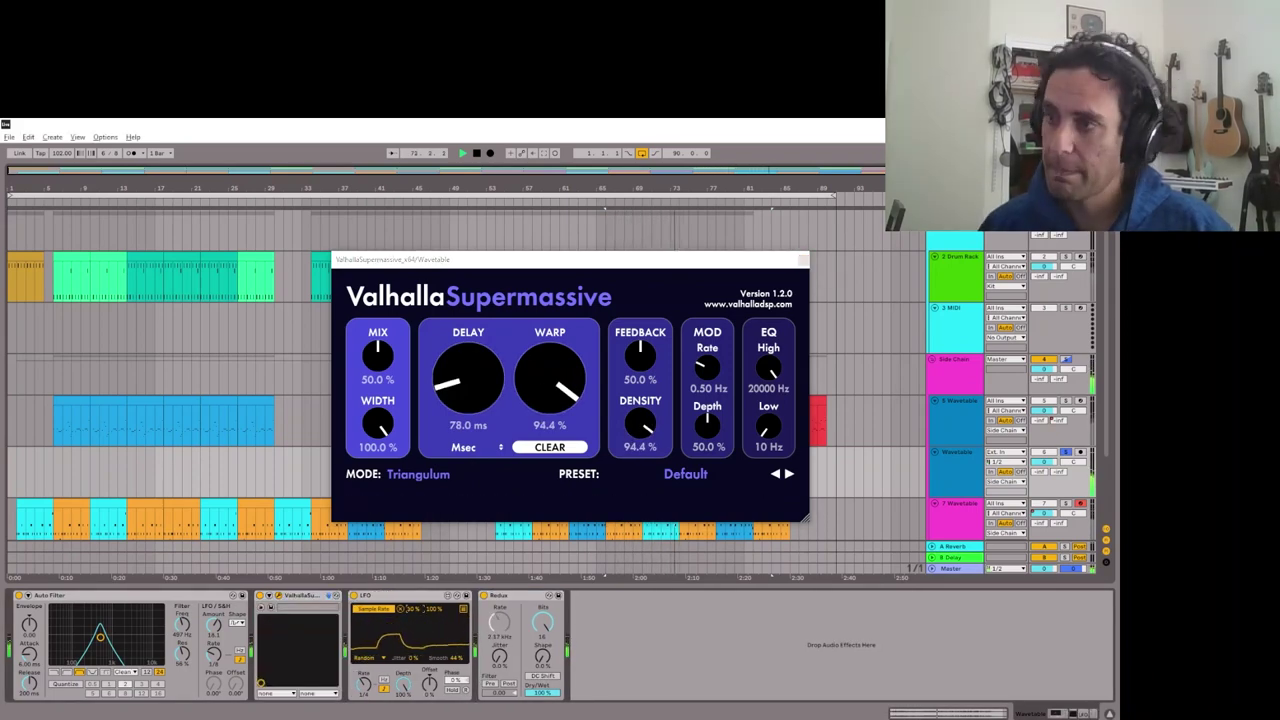
{"action": "left_click_drag", "start_coordinate": [640, 355], "coordinate": [640, 345]}
{"action": "left_click_drag", "start_coordinate": [377, 355], "coordinate": [377, 370]}
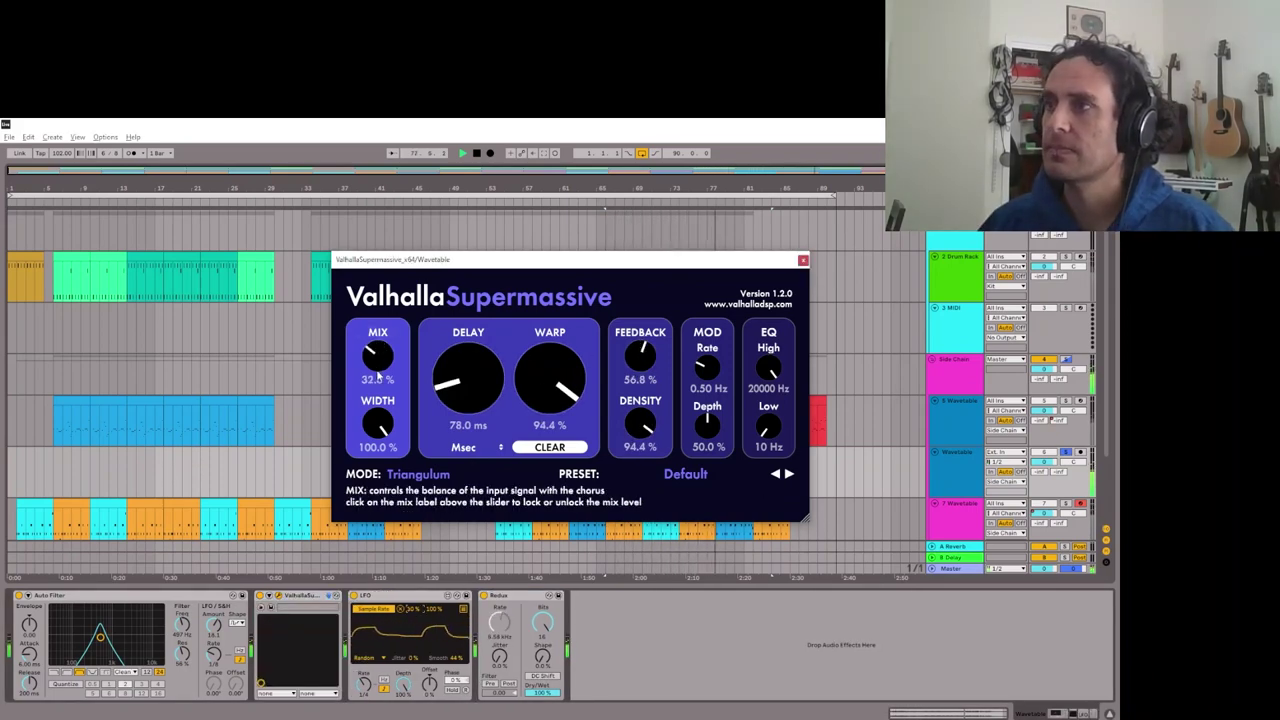
{"action": "left_click", "coordinate": [418, 615]}
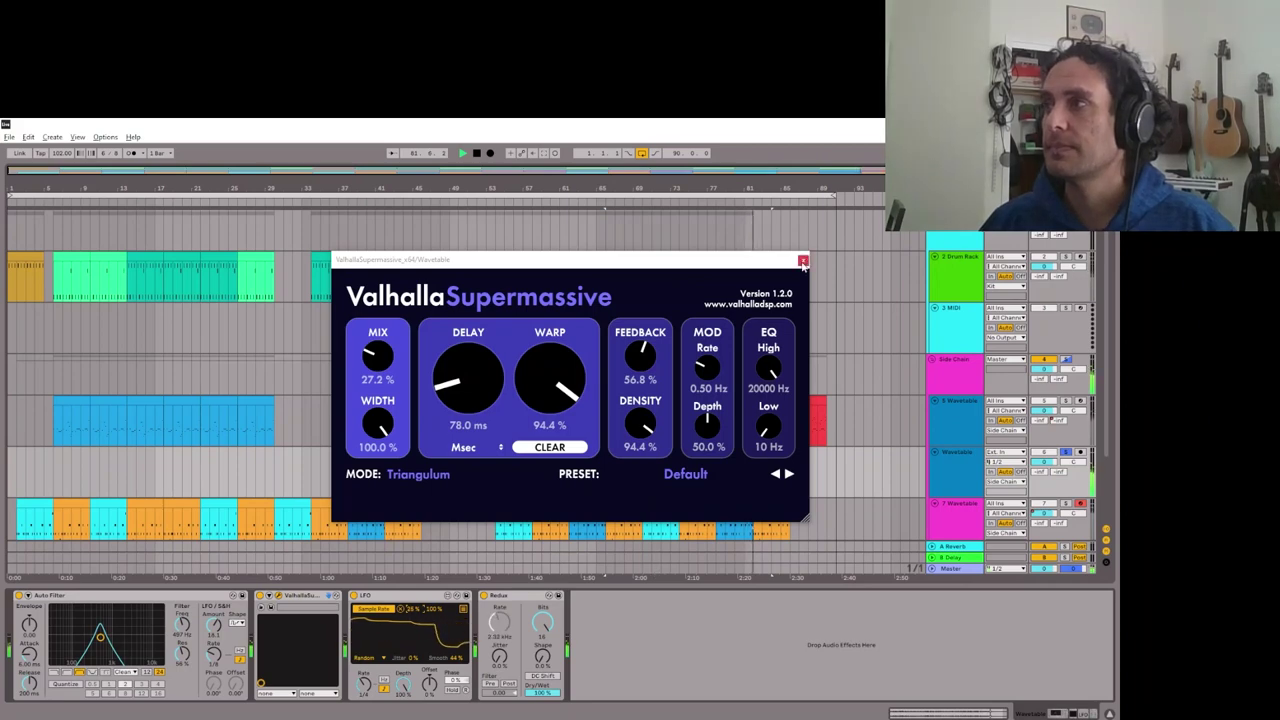
{"action": "left_click", "coordinate": [802, 259]}
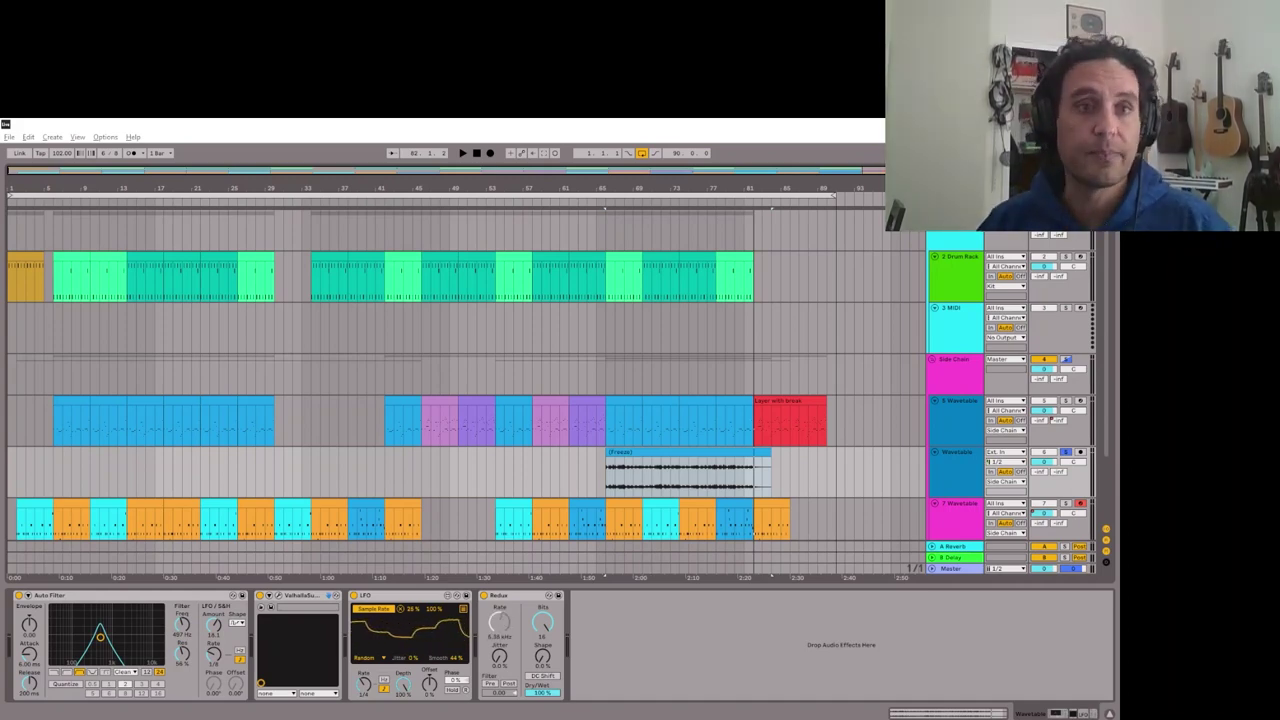
- Add Overdrive after Redux and place a new LFO between Redux and Overdrive
{"action": "key", "text": "ctrl+v"}
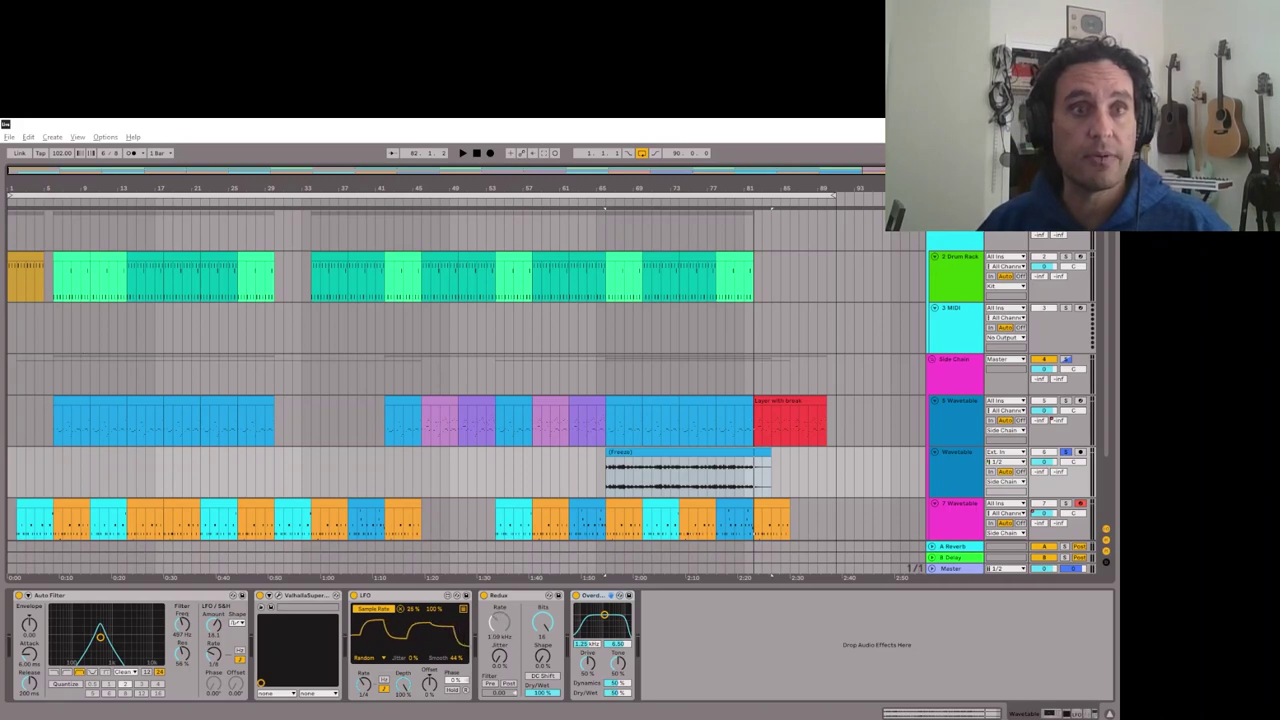
{"action": "left_click_drag", "start_coordinate": [750, 608], "coordinate": [750, 610]}
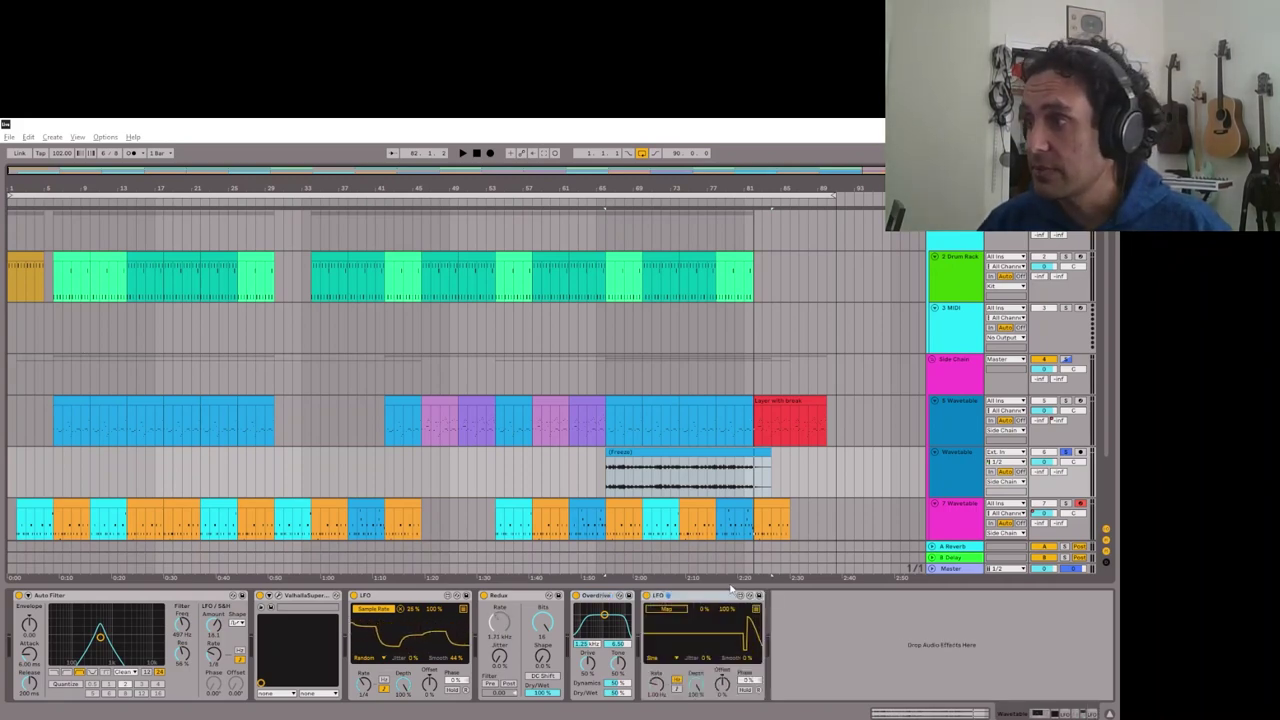
{"action": "left_click_drag", "start_coordinate": [655, 595], "coordinate": [601, 677]}
- Set the new LFO to Random at synced 1/8, map it to Overdrive's Drive, and play
{"action": "left_click", "coordinate": [583, 658]}
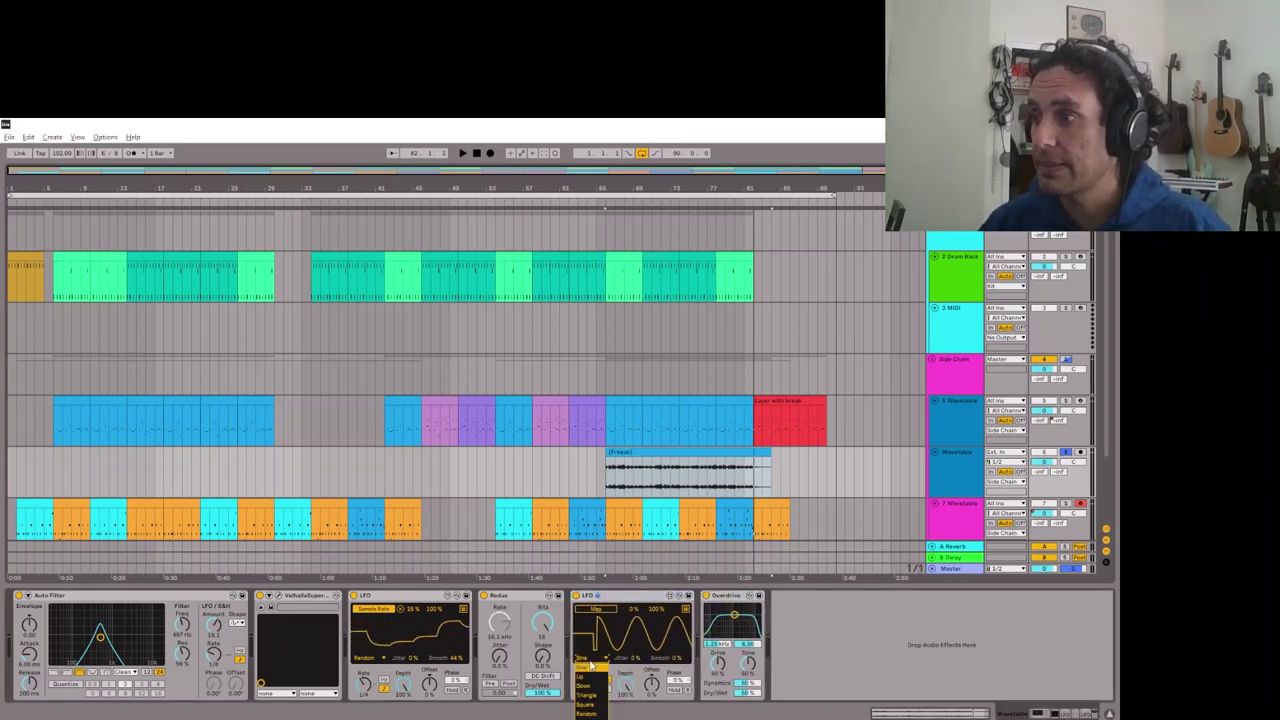
{"action": "left_click", "coordinate": [588, 705]}
{"action": "left_click", "coordinate": [603, 688]}
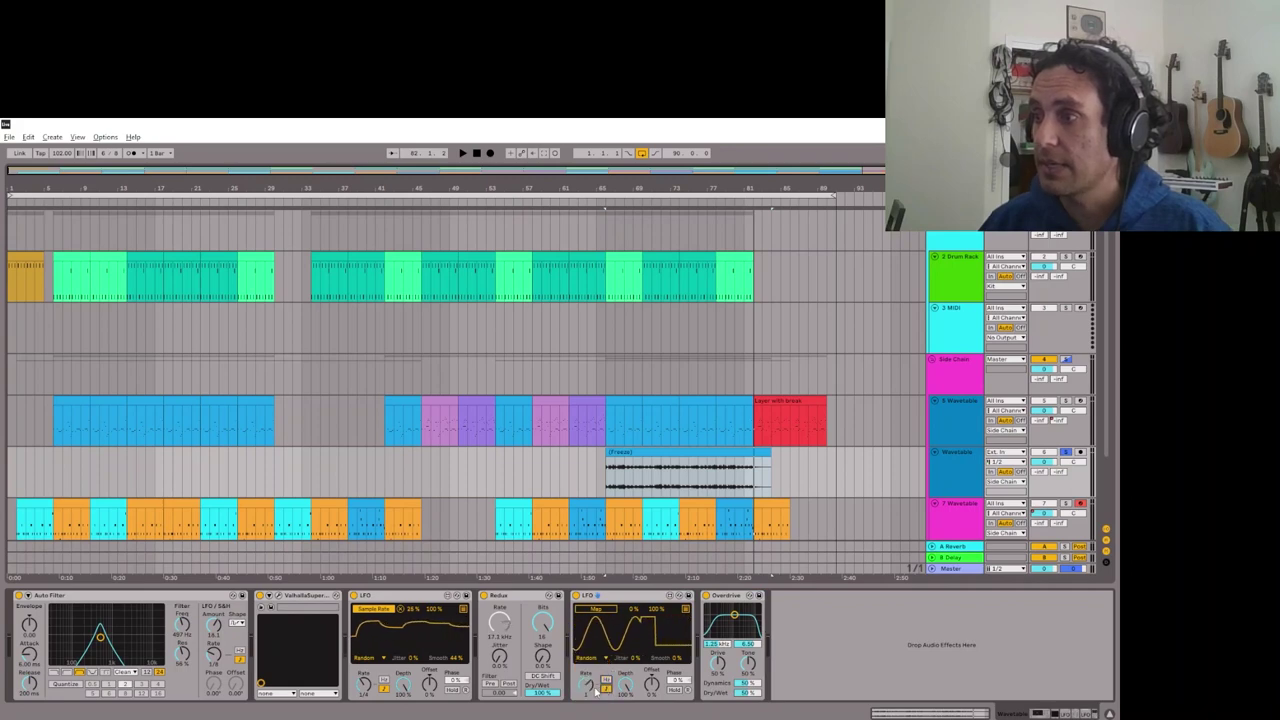
{"action": "left_click", "coordinate": [598, 609]}
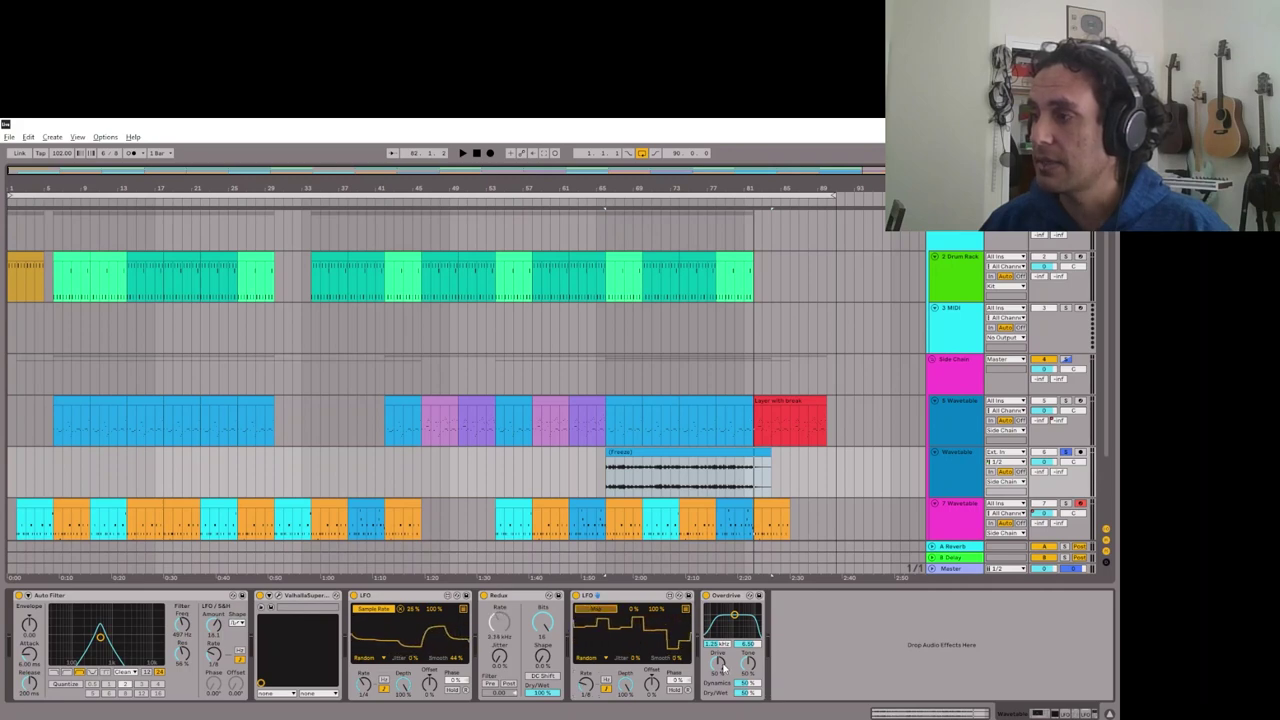
{"action": "left_click", "coordinate": [718, 666]}
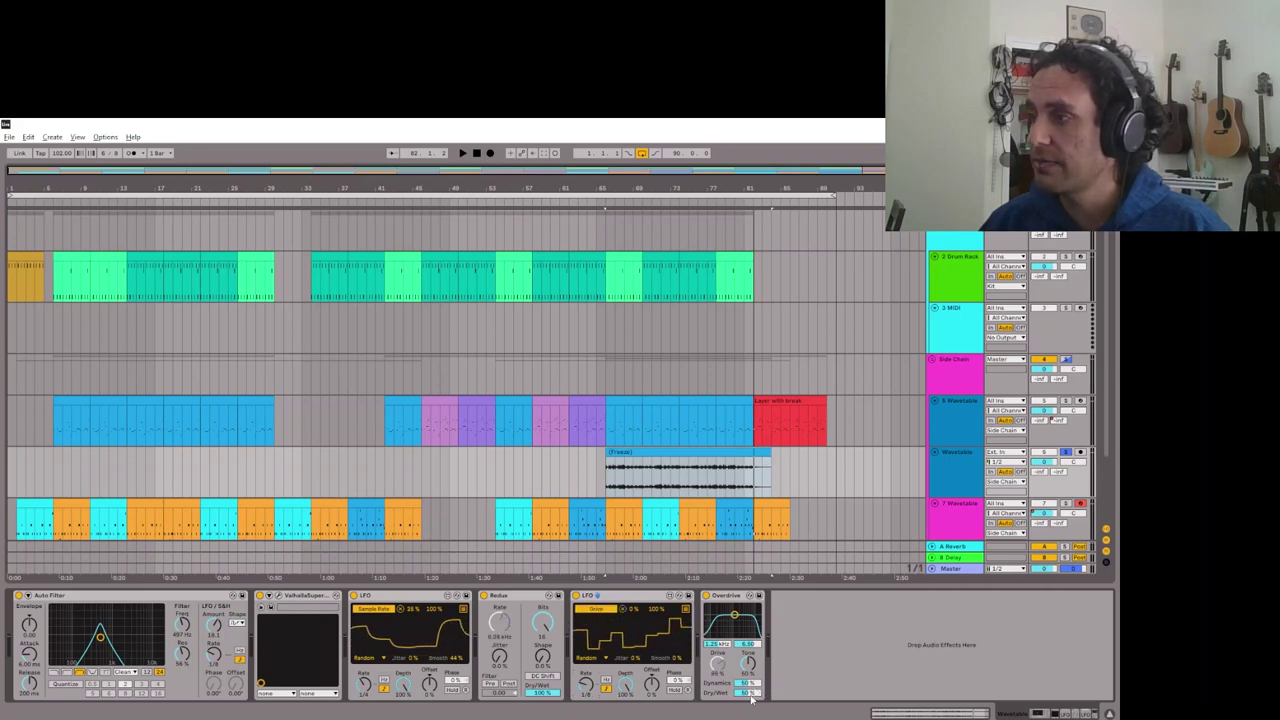
{"action": "key", "text": "space"}
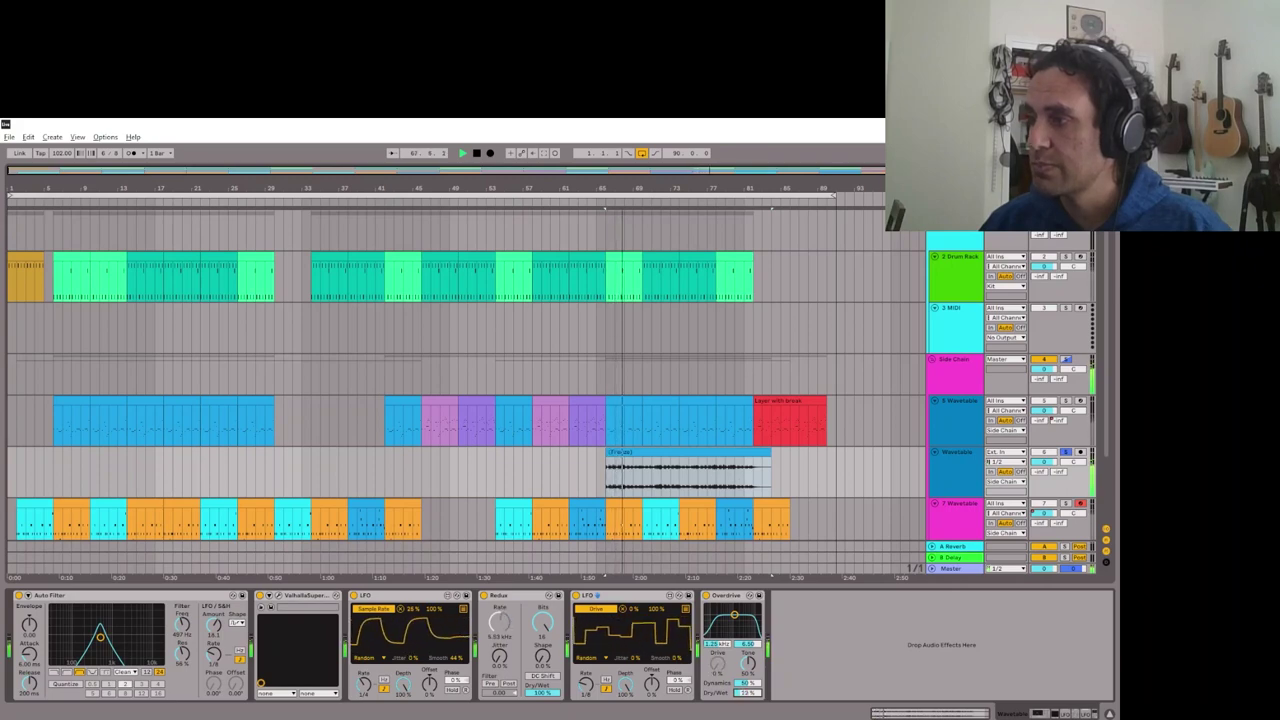
- Add a third Random LFO with ~31% smoothing, then move the sample-rate LFO and Redux after Overdrive
{"action": "left_click", "coordinate": [685, 610]}
{"action": "left_click", "coordinate": [685, 610]}
{"action": "key", "text": "ctrl+d"}
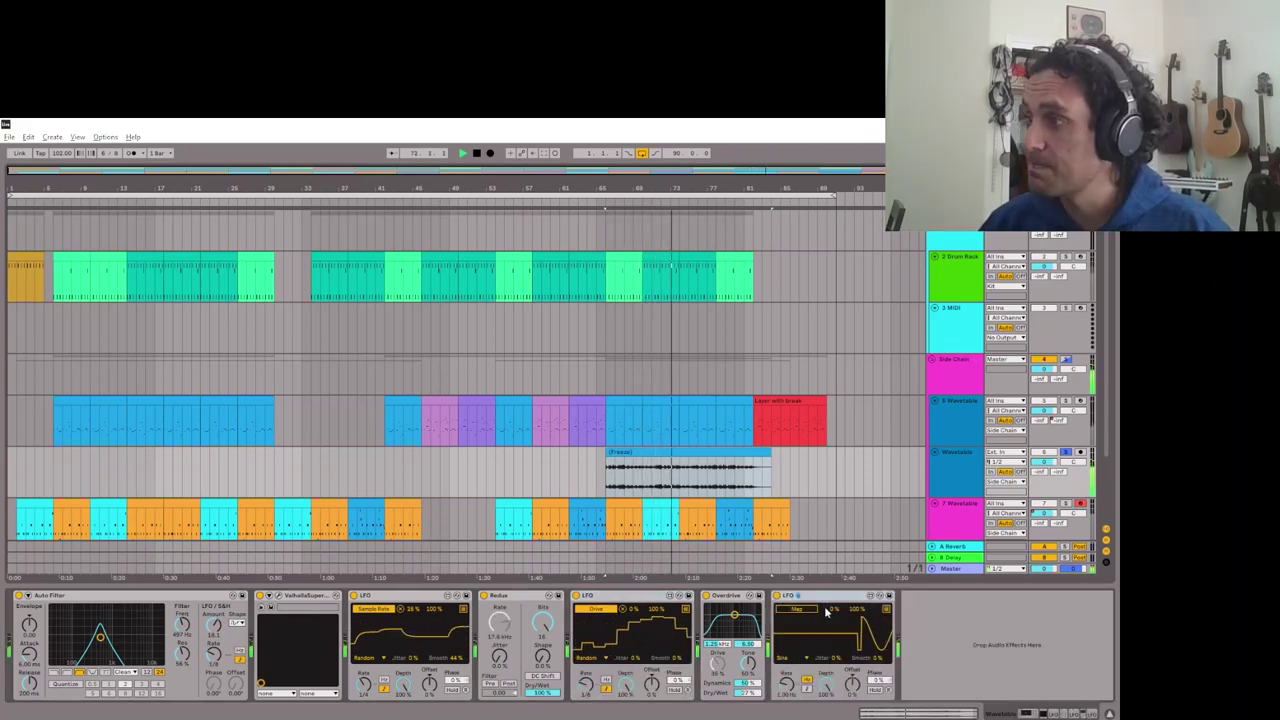
{"action": "left_click", "coordinate": [712, 658]}
{"action": "left_click", "coordinate": [716, 713]}
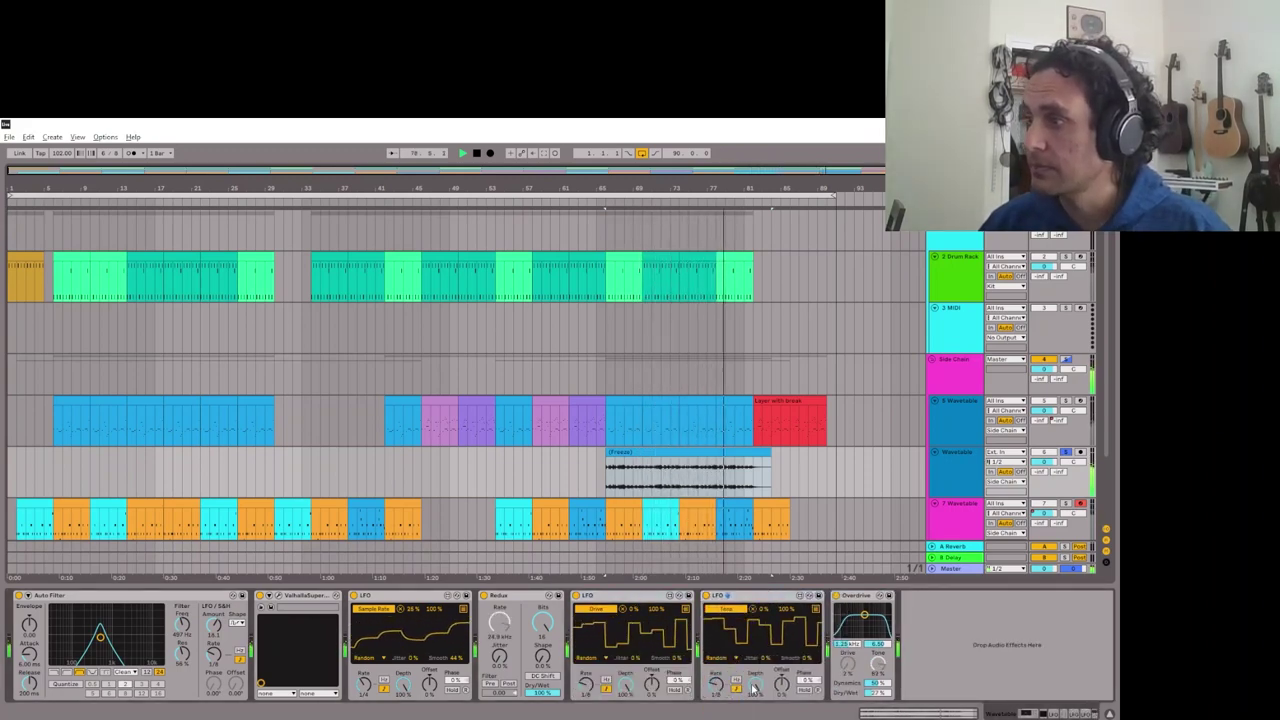
{"action": "left_click_drag", "start_coordinate": [812, 657], "coordinate": [812, 630]}
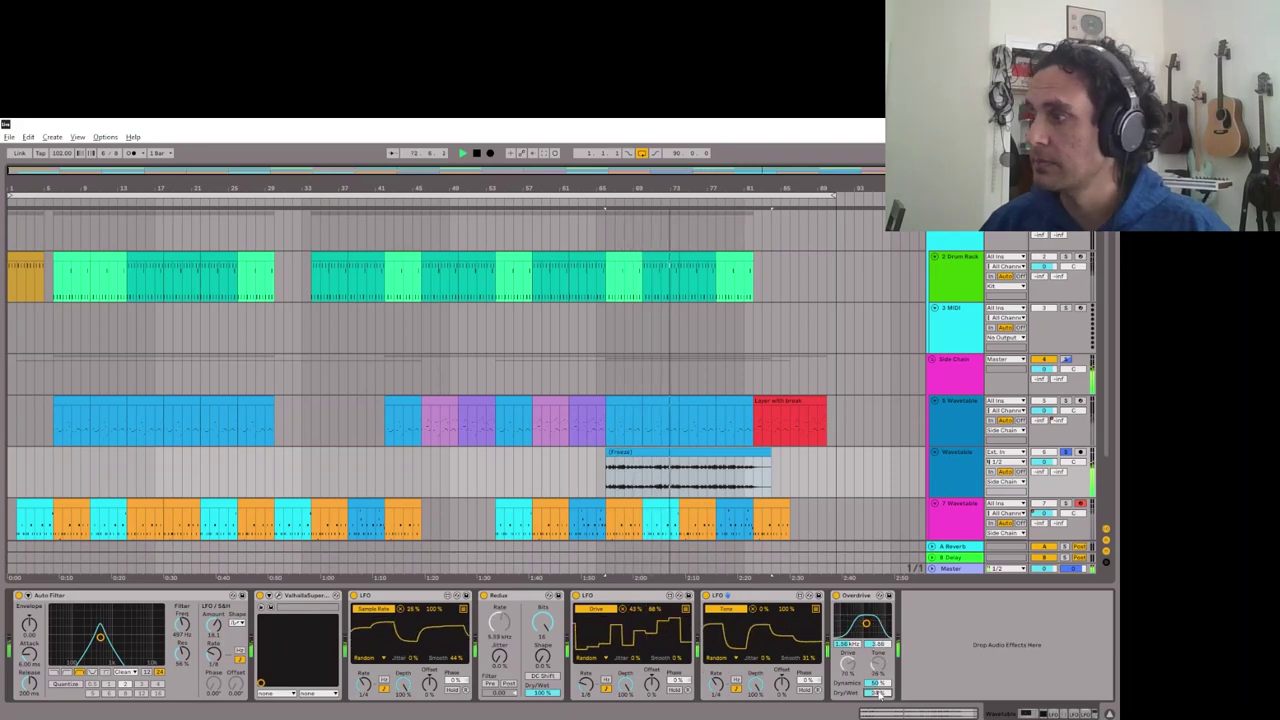
{"action": "left_click_drag", "start_coordinate": [441, 597], "coordinate": [744, 614]}
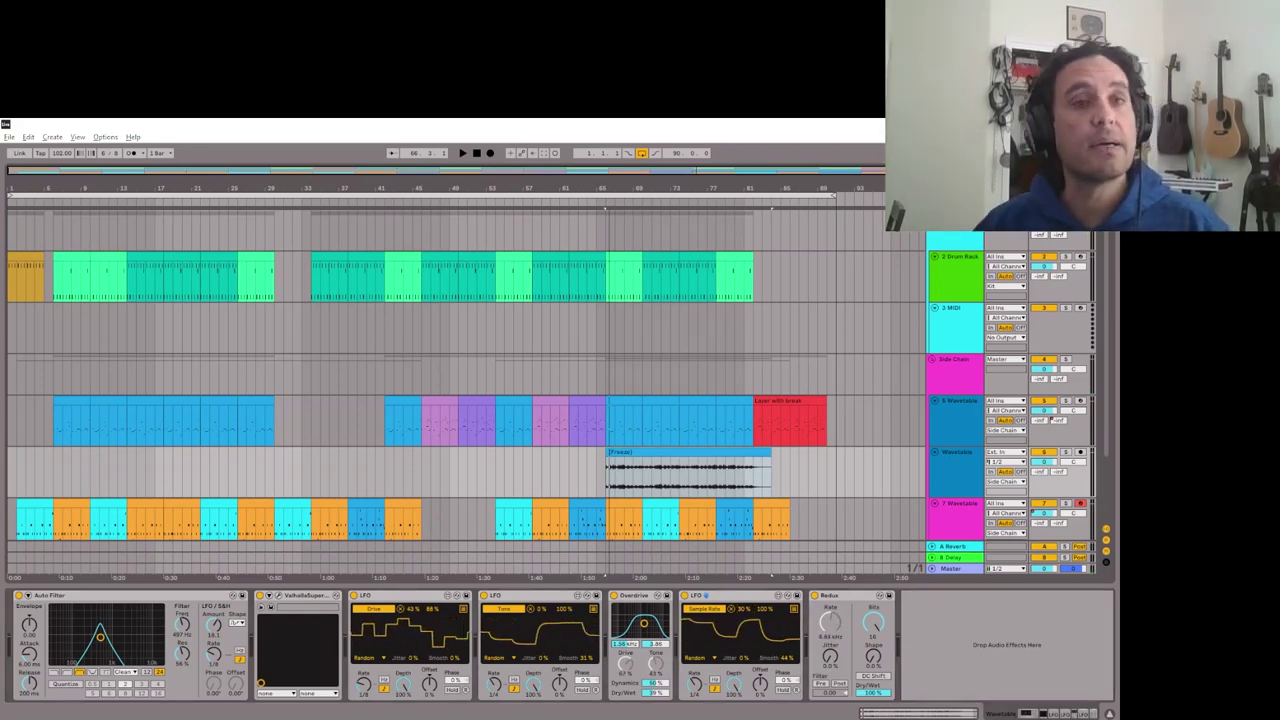
- Add Deelay at the end of the chain with its delay time in milliseconds
{"action": "key", "text": "Return"}
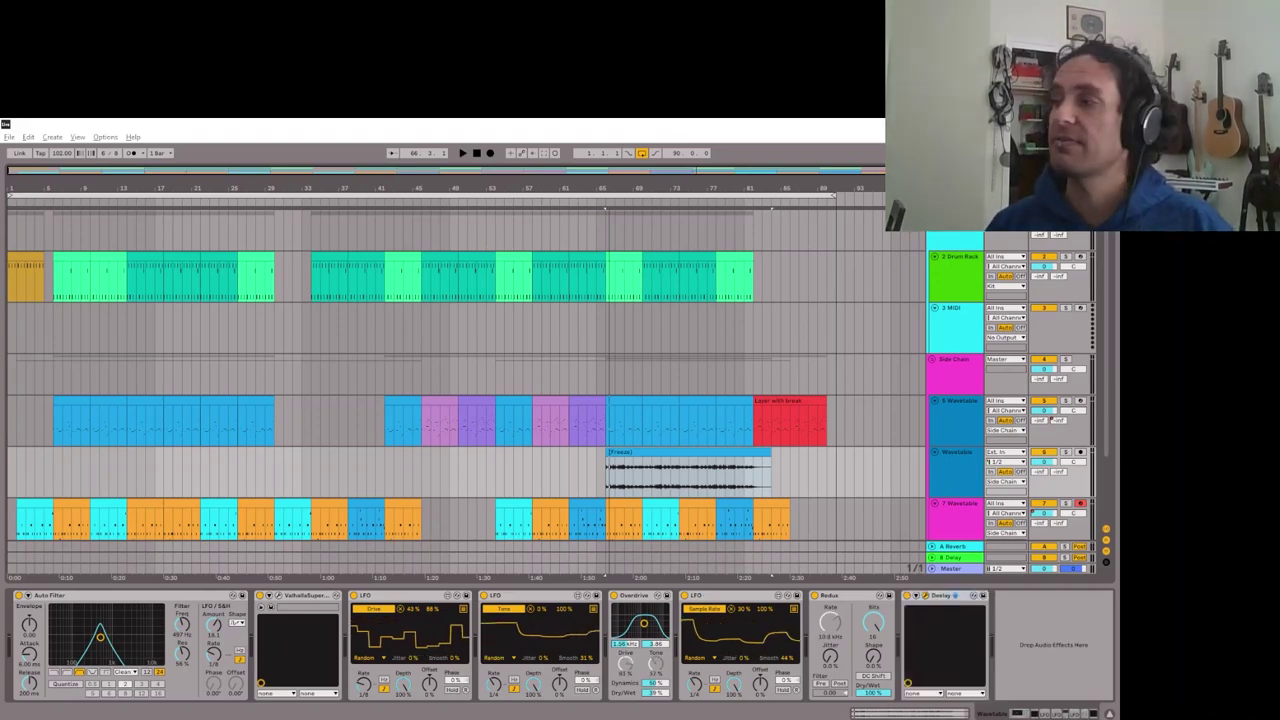
{"action": "left_click_drag", "start_coordinate": [416, 207], "coordinate": [525, 207]}
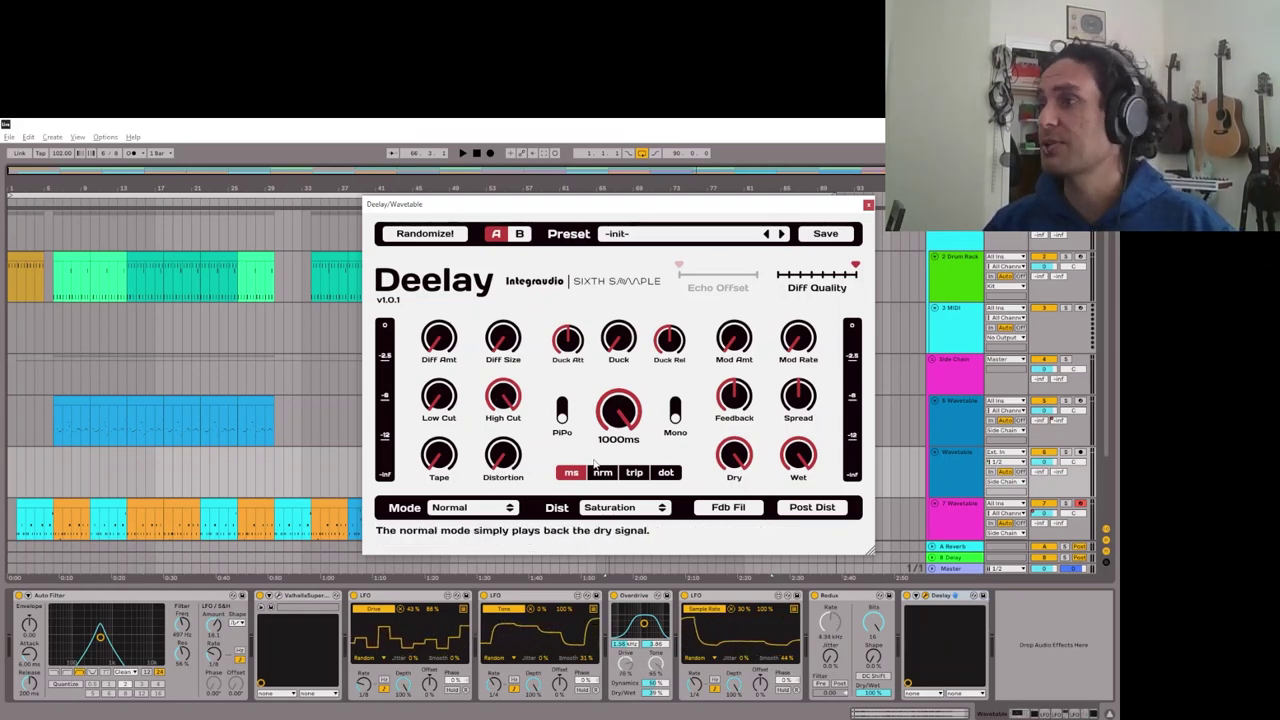
{"action": "left_click", "coordinate": [605, 476]}
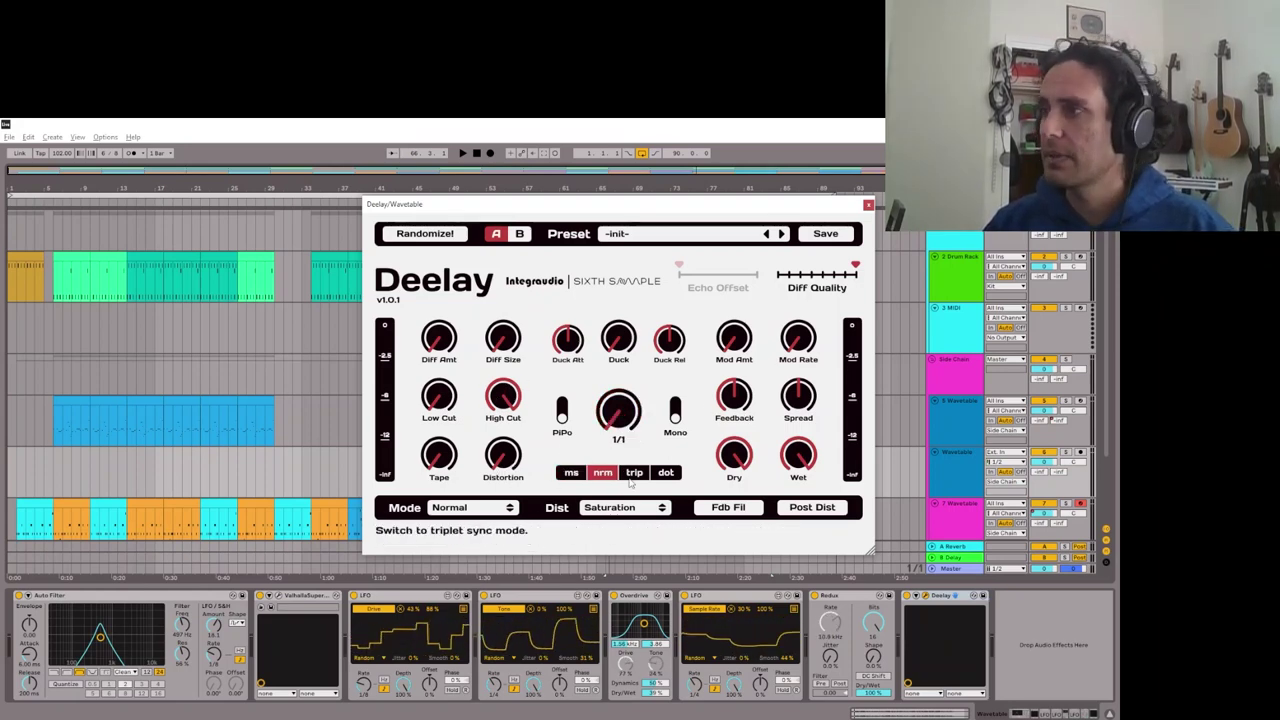
{"action": "left_click", "coordinate": [571, 473]}
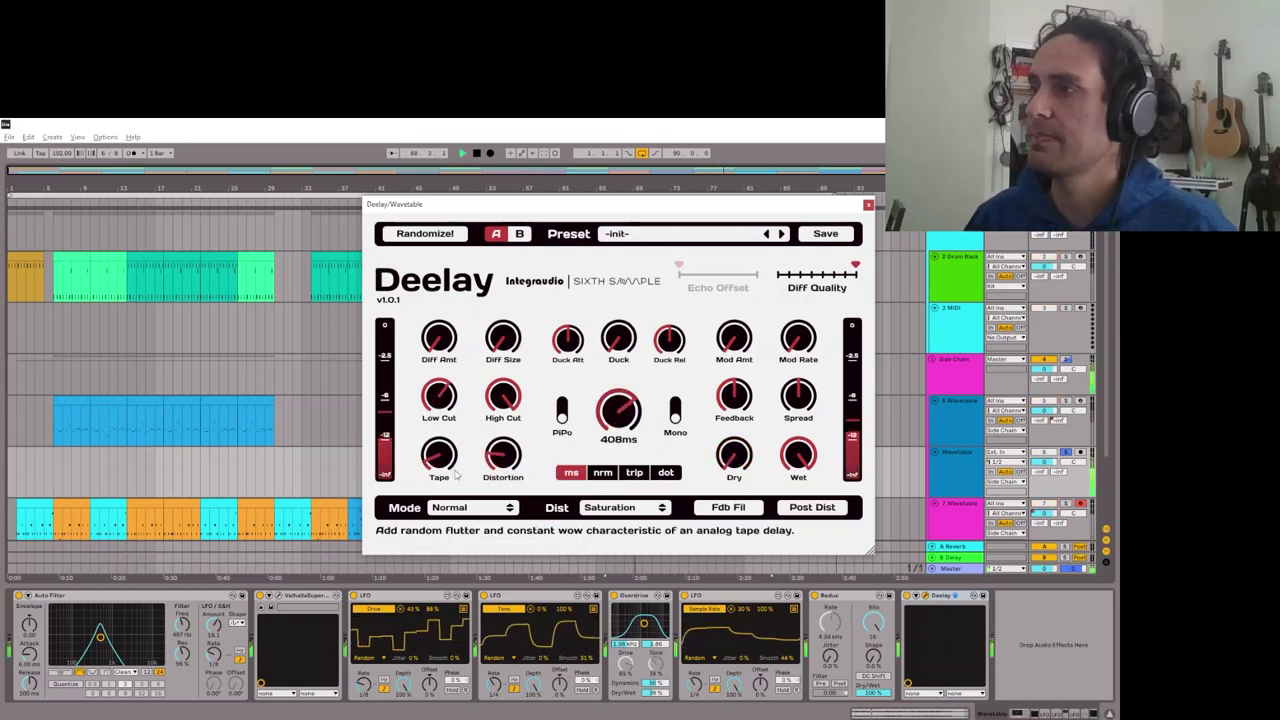
- Set Deelay's distortion to Tube and its mode to Chaos, then close its window
{"action": "left_click", "coordinate": [620, 507]}
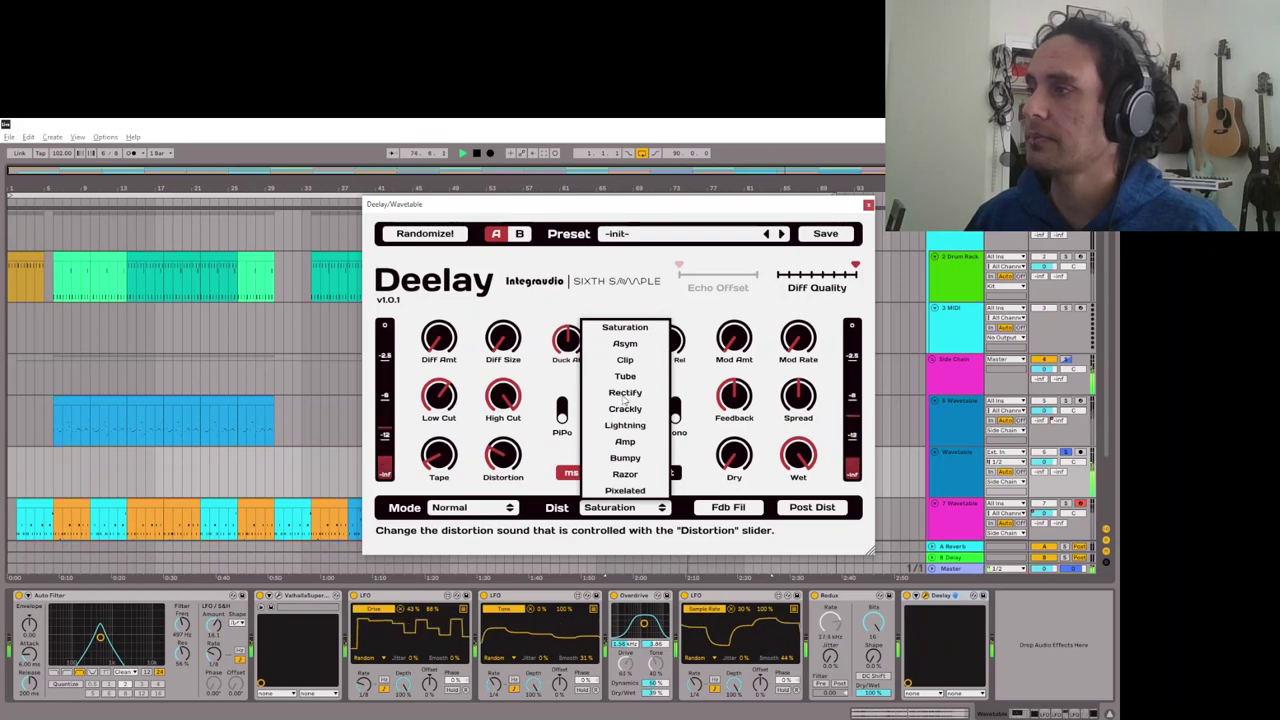
{"action": "left_click", "coordinate": [620, 400]}
{"action": "left_click", "coordinate": [500, 507]}
{"action": "left_click", "coordinate": [500, 492]}
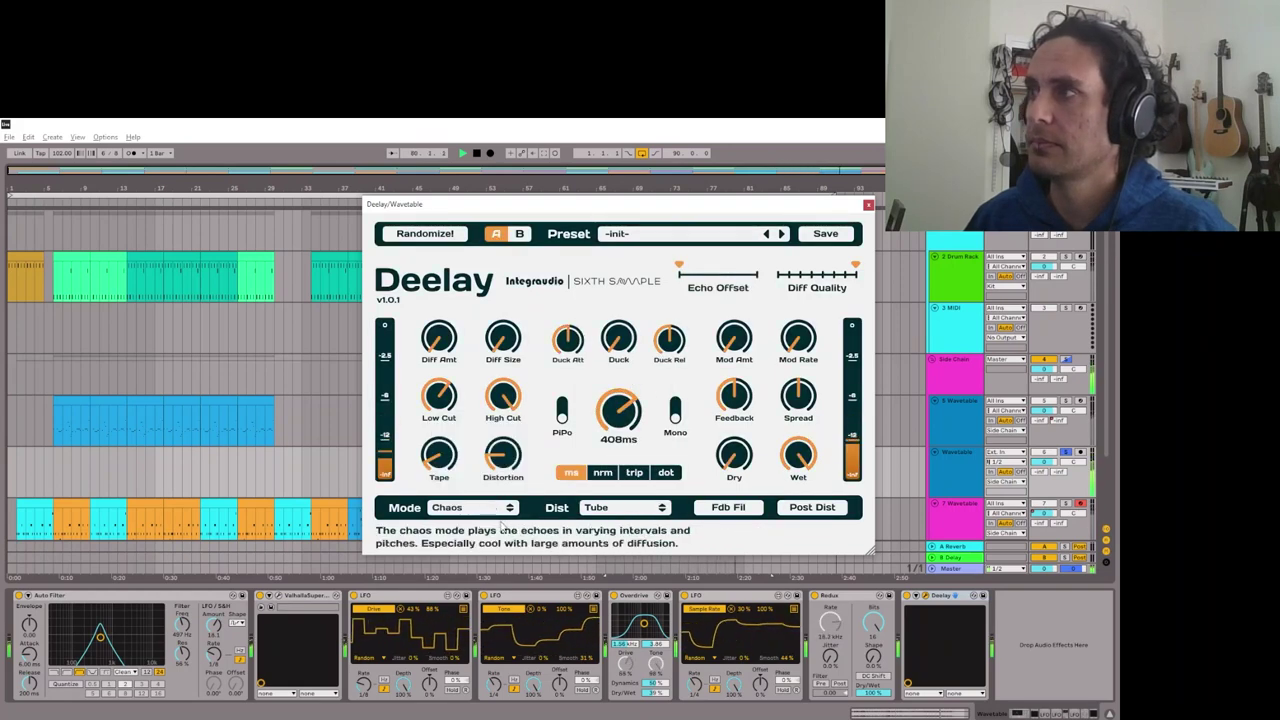
{"action": "left_click", "coordinate": [869, 205]}
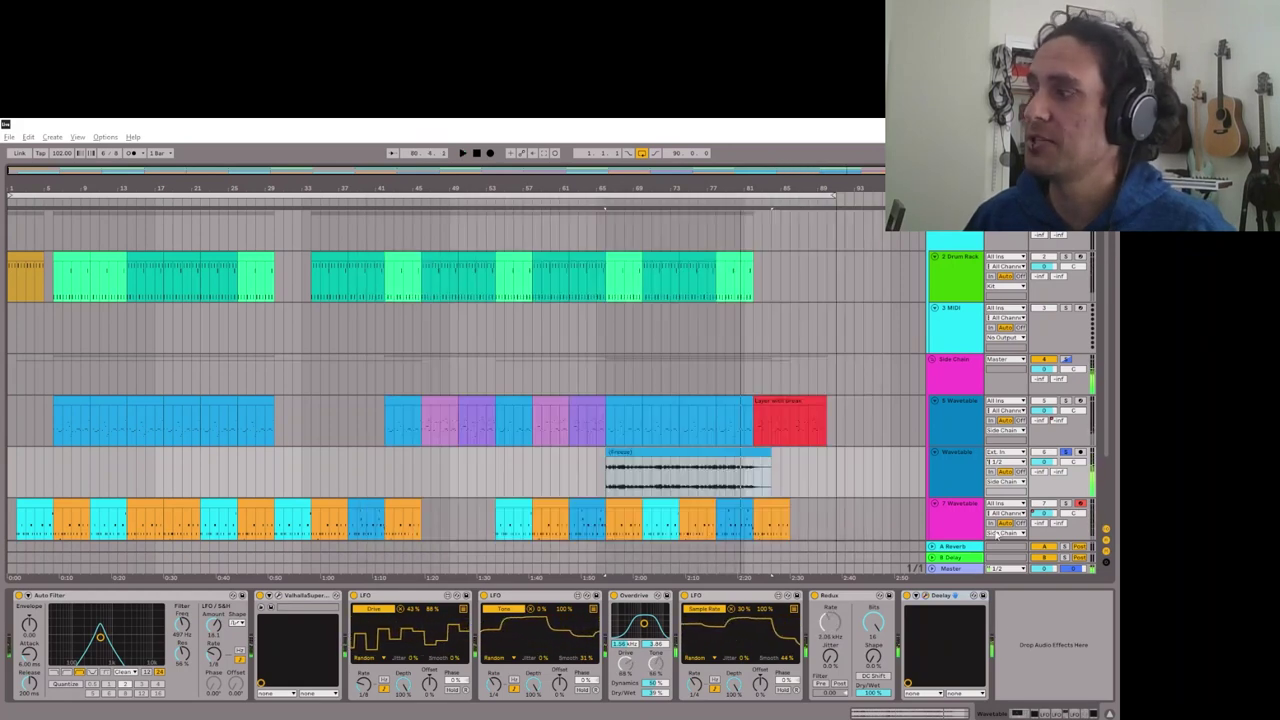
{"action": "left_click", "coordinate": [926, 596]}
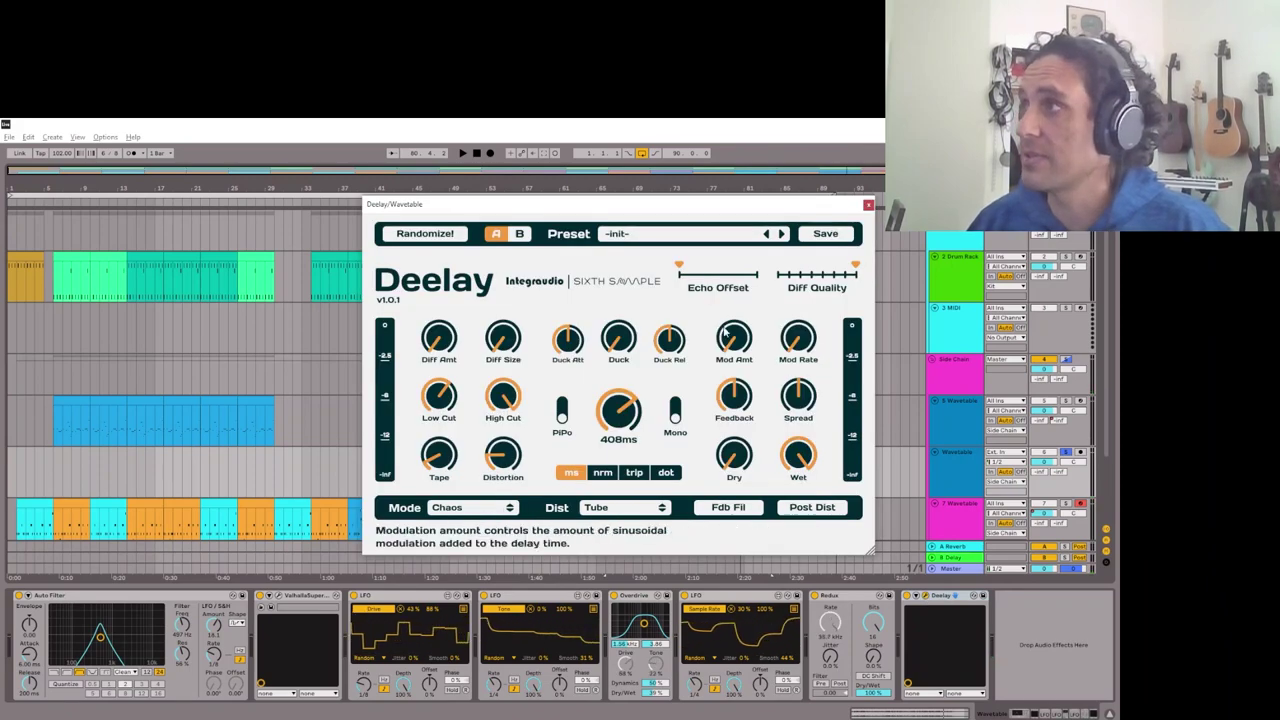
{"action": "left_click", "coordinate": [868, 204]}
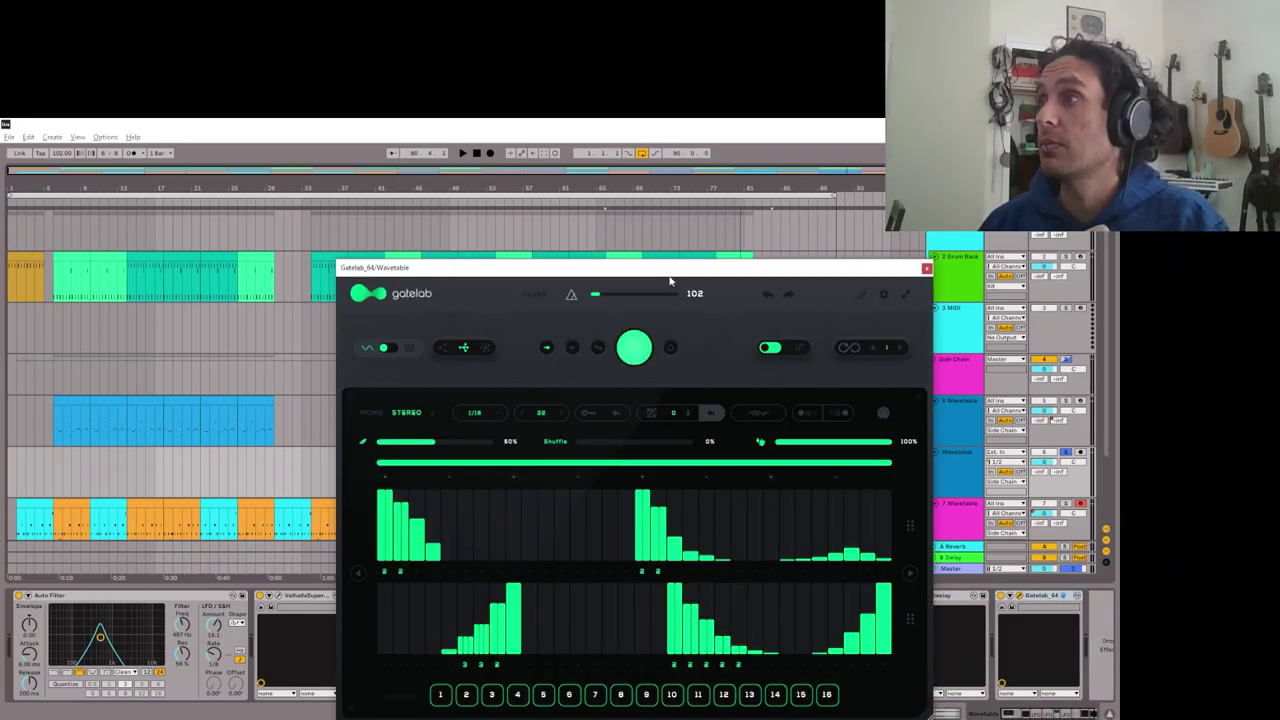
- Set Gatelab's step count to 2 and edit the gate steps in both lanes
{"action": "left_click_drag", "start_coordinate": [670, 268], "coordinate": [664, 170]}
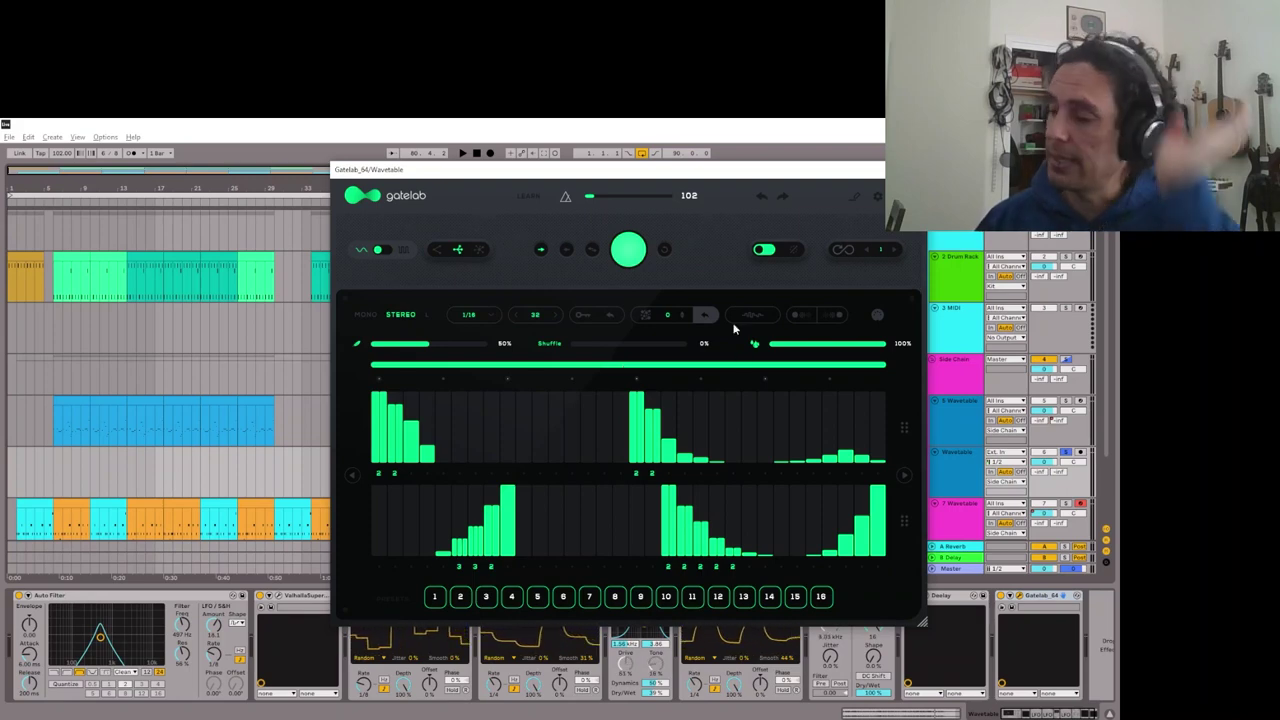
{"action": "left_click", "coordinate": [657, 440]}
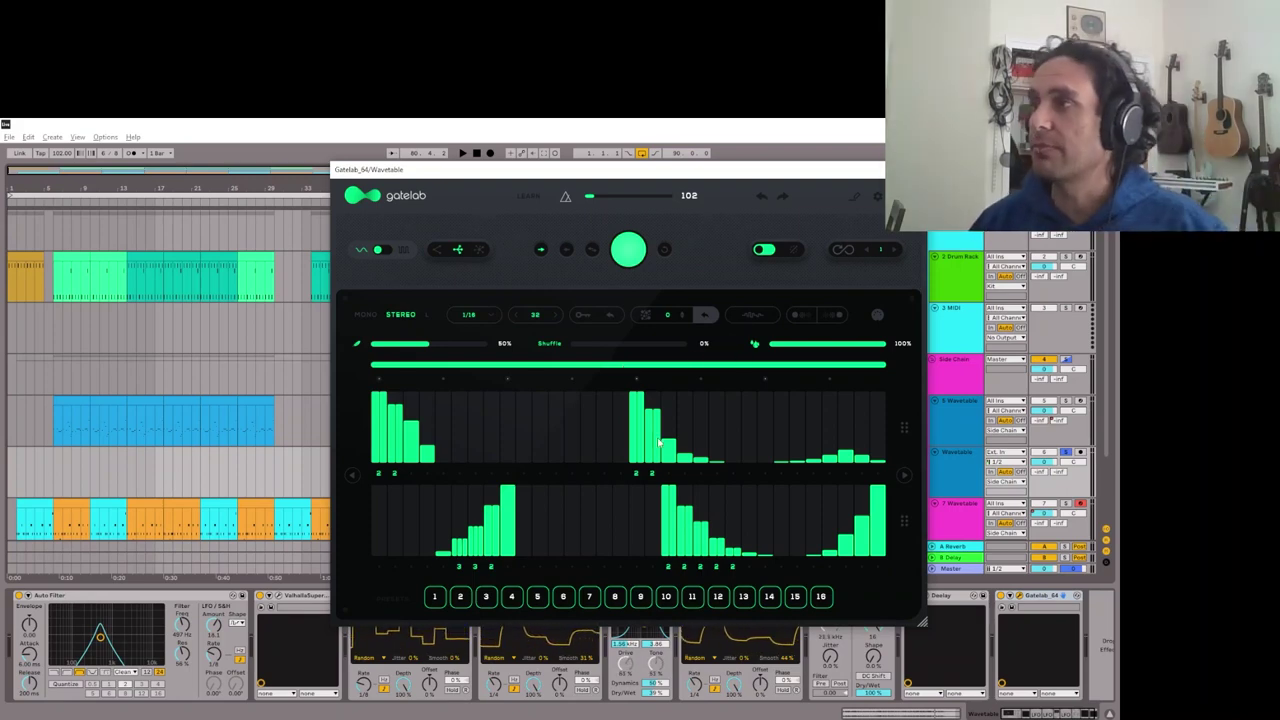
{"action": "left_click", "coordinate": [535, 316]}
{"action": "type", "text": "2"}
{"action": "key", "text": "Return"}
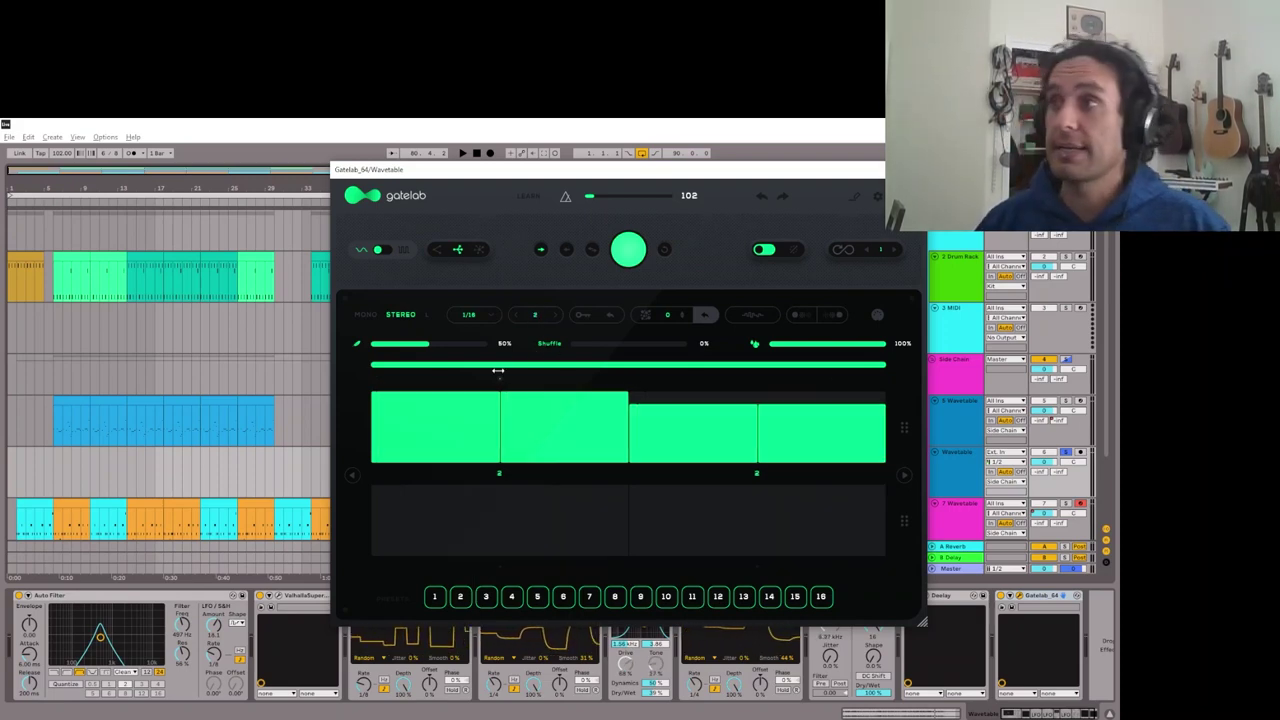
{"action": "left_click", "coordinate": [773, 440]}
{"action": "left_click", "coordinate": [466, 549]}
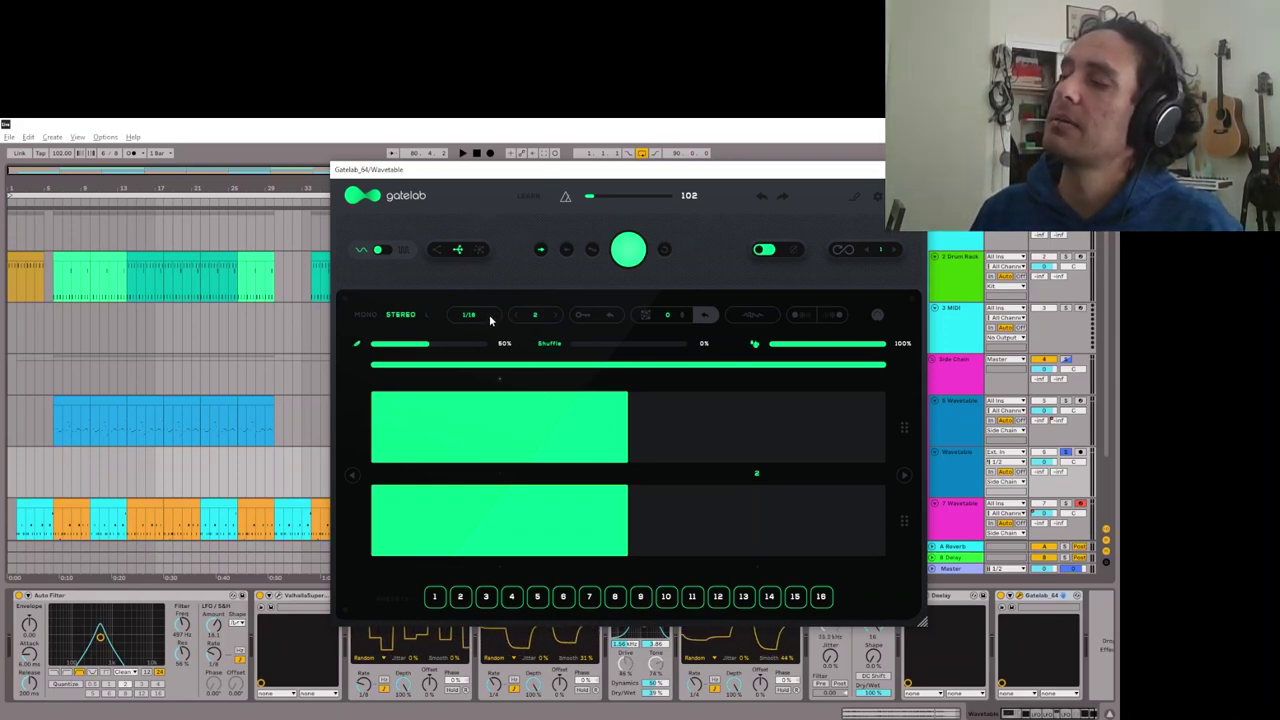
- Set the gate rate to 1/8 and the first gate level to 81% while listening
{"action": "key", "text": "space"}
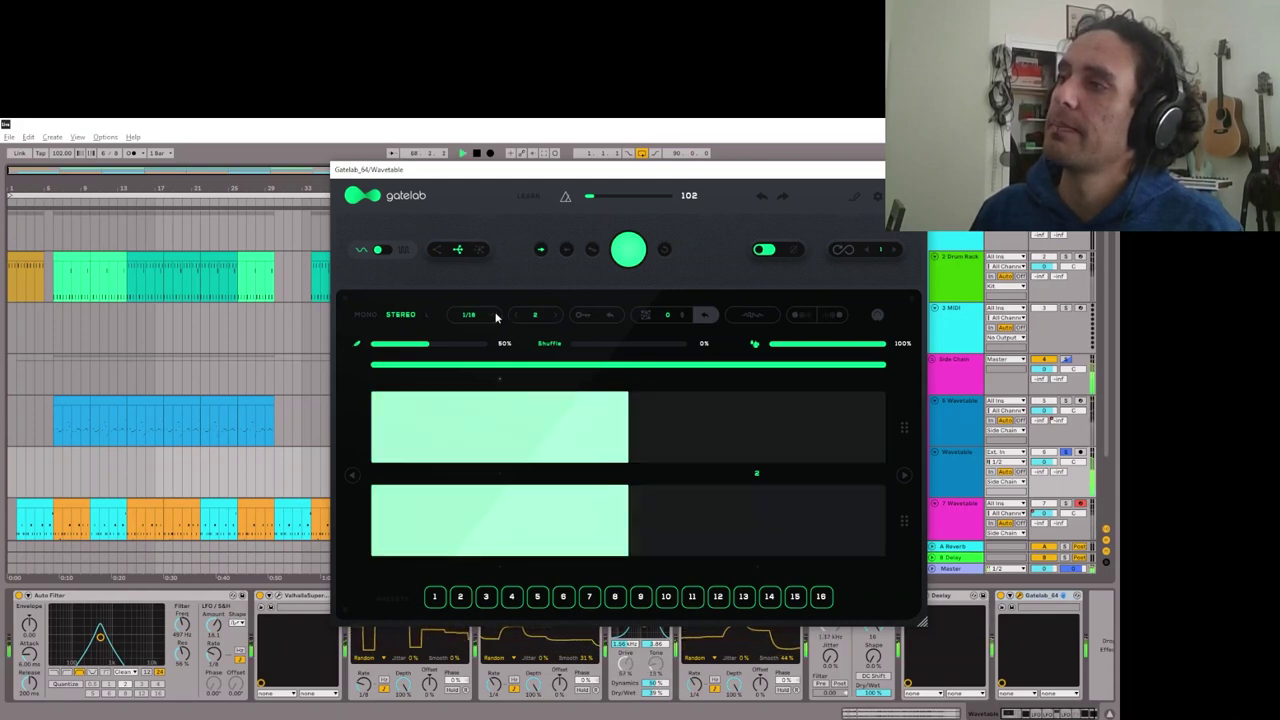
{"action": "left_click", "coordinate": [494, 318]}
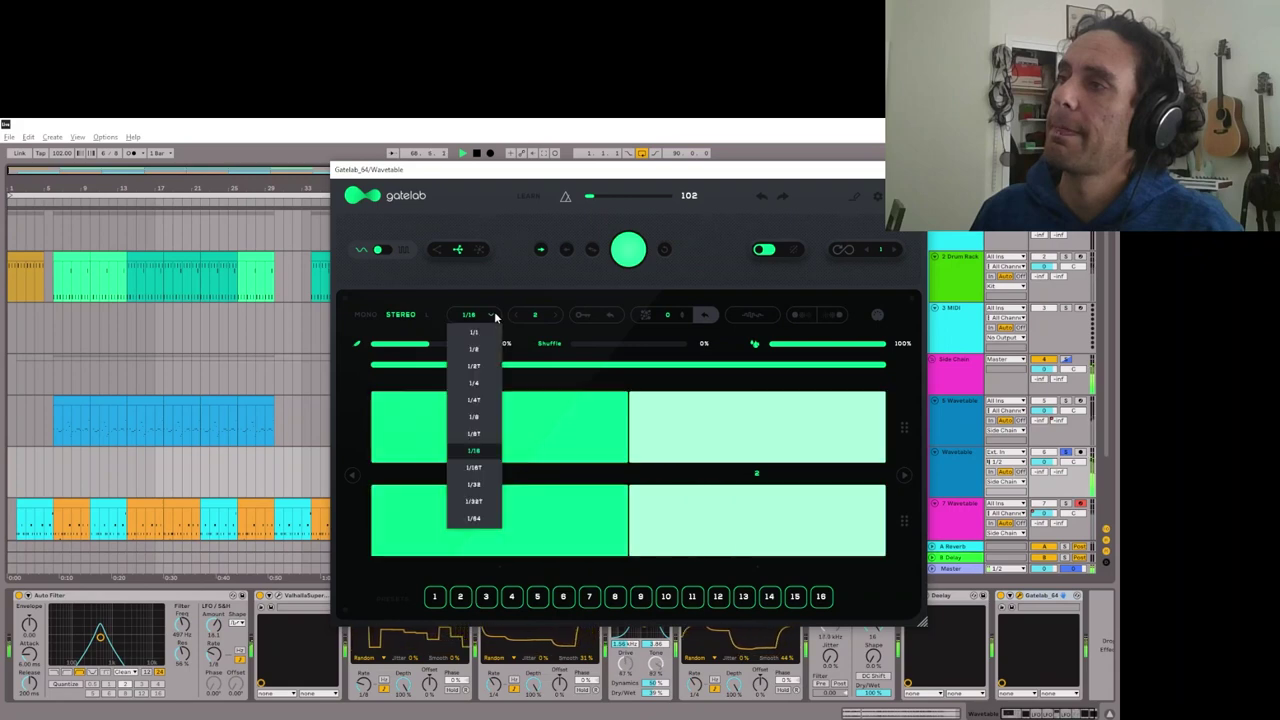
{"action": "left_click", "coordinate": [484, 415]}
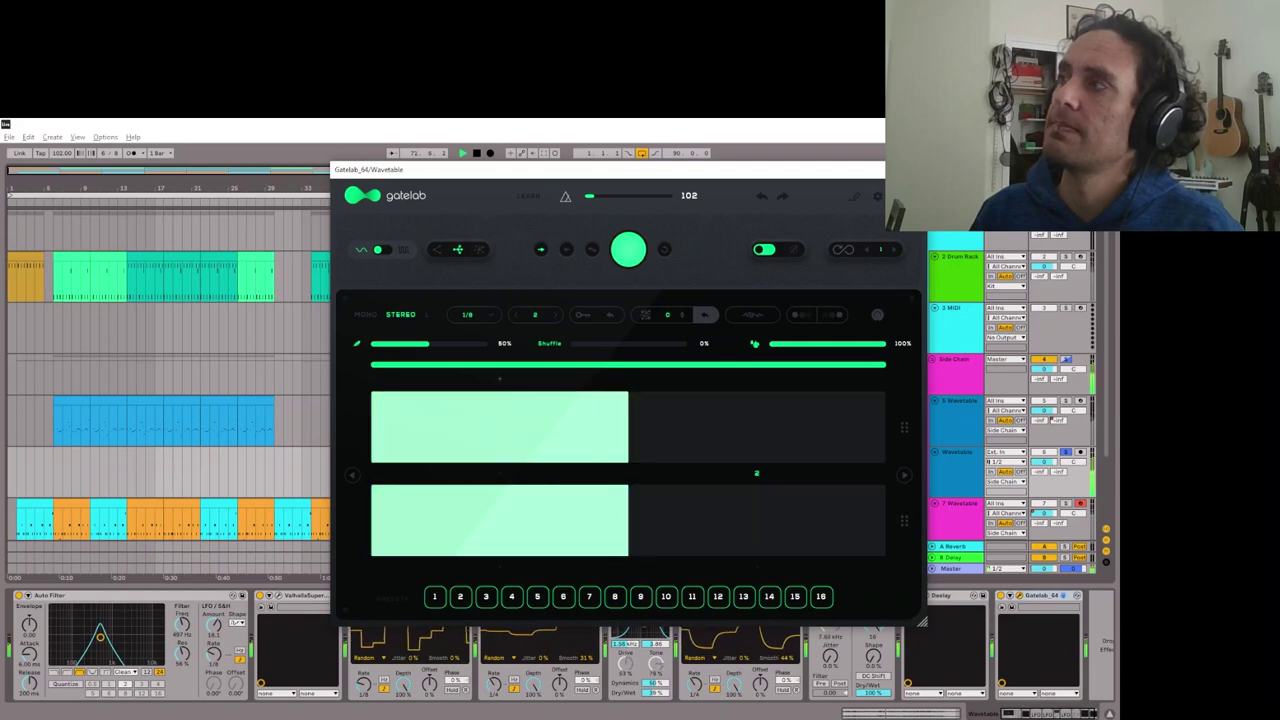
{"action": "left_click_drag", "start_coordinate": [440, 349], "coordinate": [452, 349]}
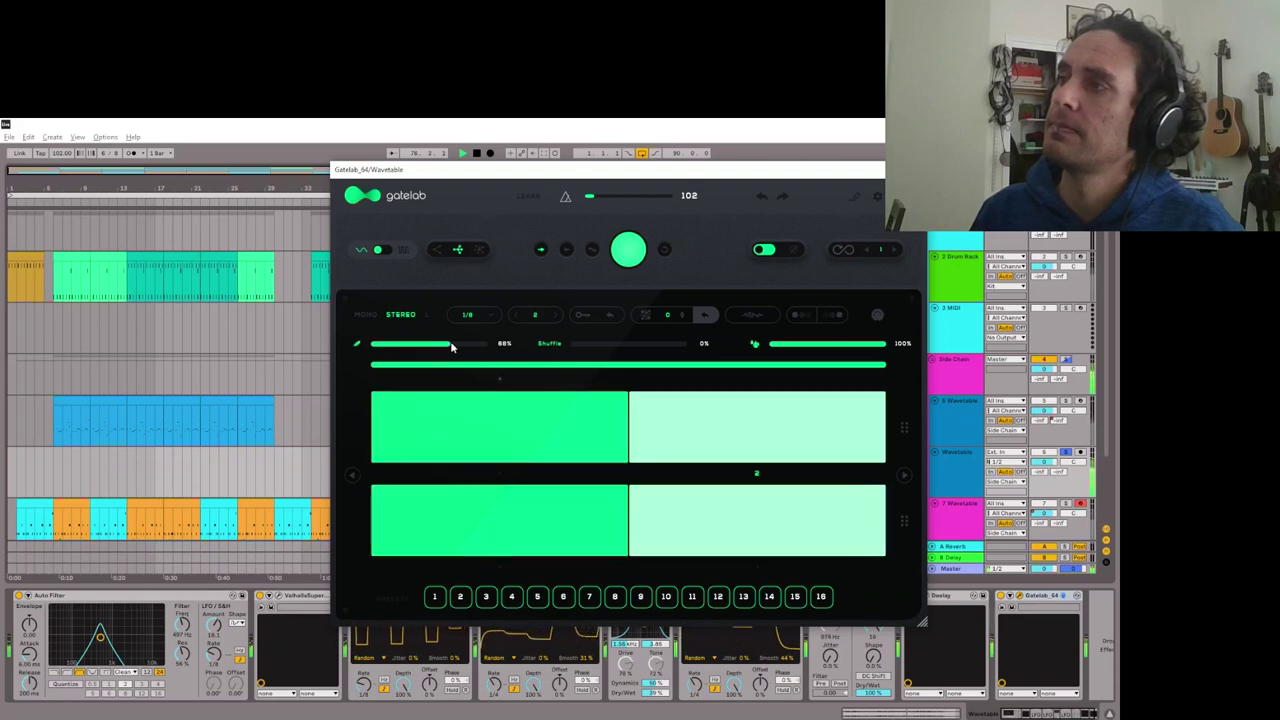
{"action": "left_click_drag", "start_coordinate": [463, 347], "coordinate": [466, 347]}
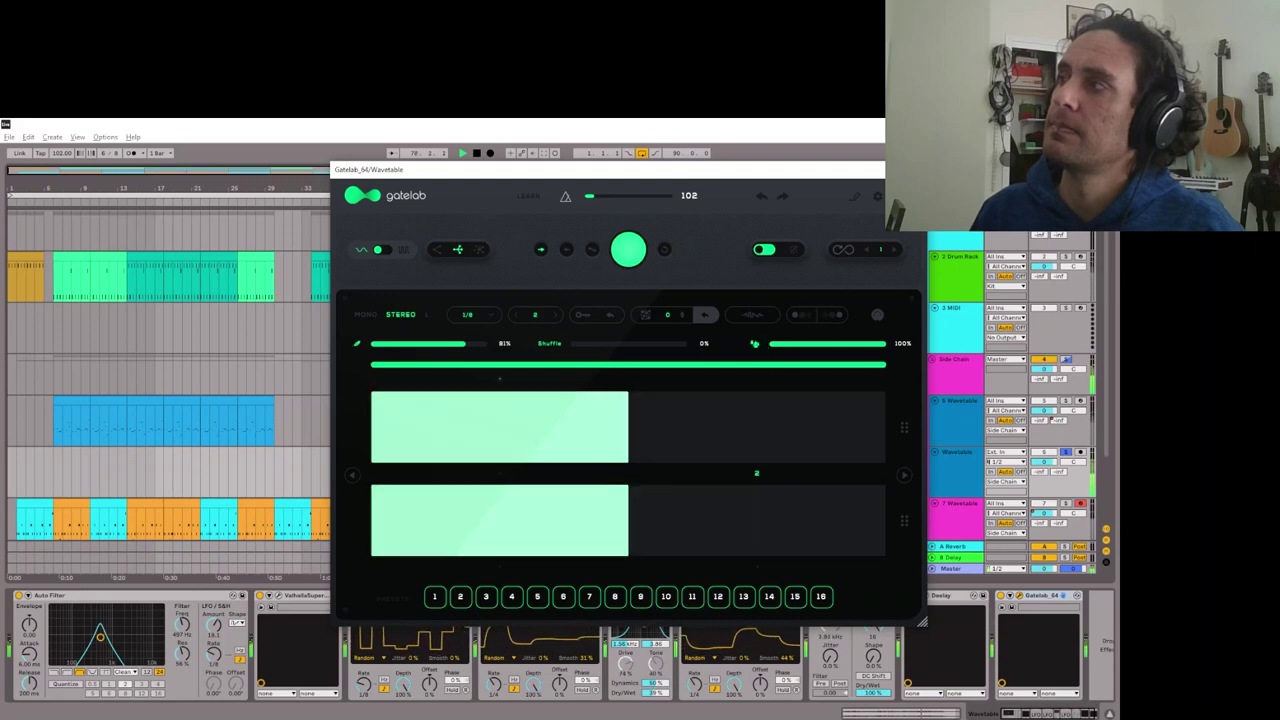
- Close Gatelab and freeze the Wavetable track
{"action": "key", "text": "ctrl+alt+p"}
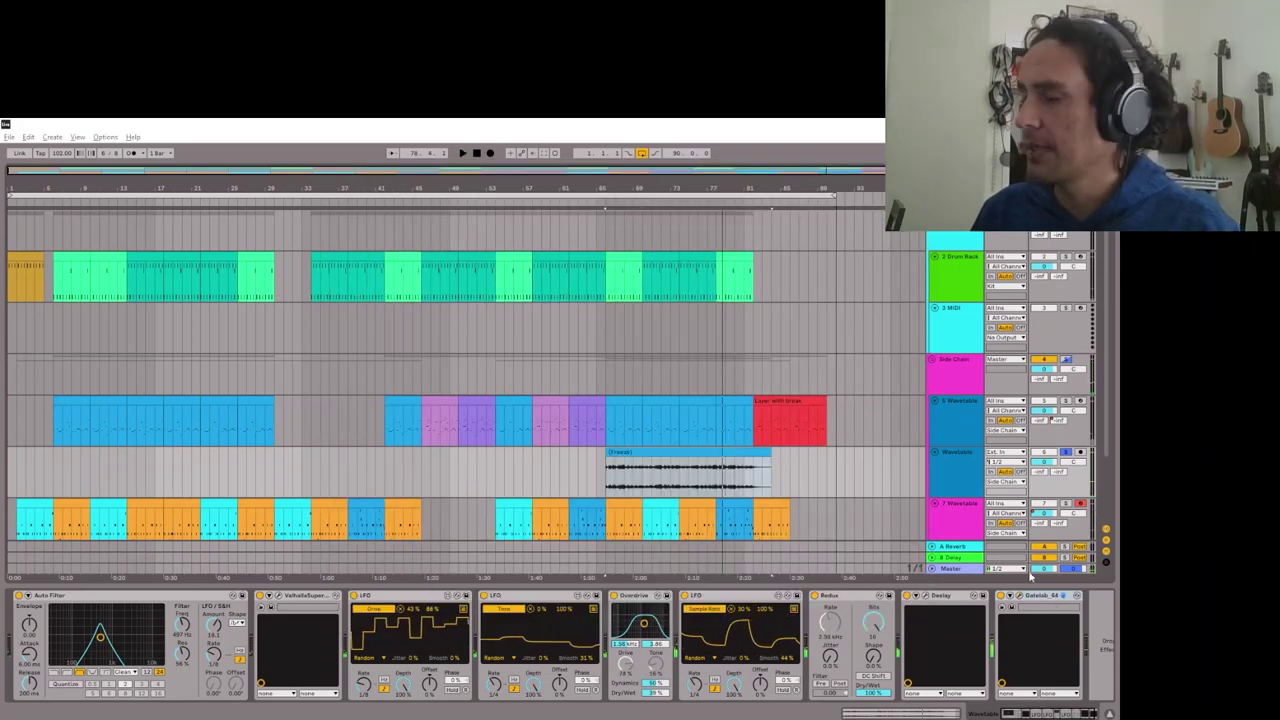
{"action": "right_click", "coordinate": [956, 461]}
{"action": "left_click", "coordinate": [985, 527]}
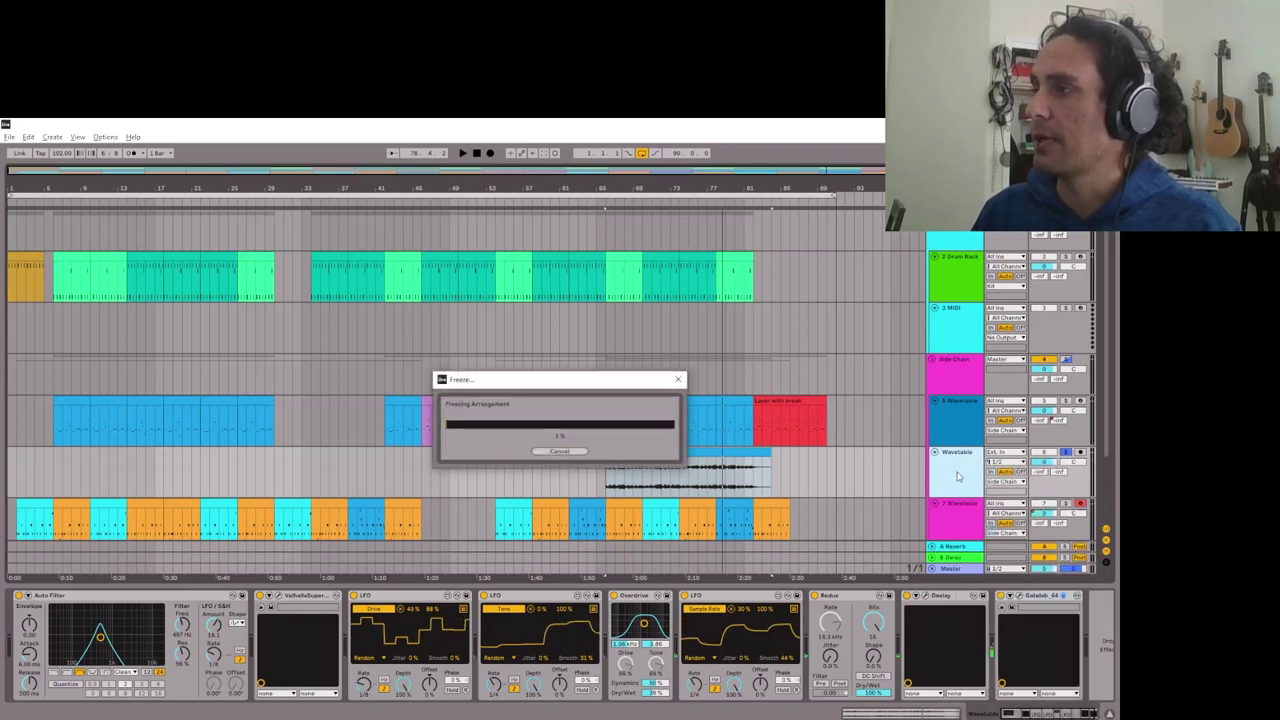